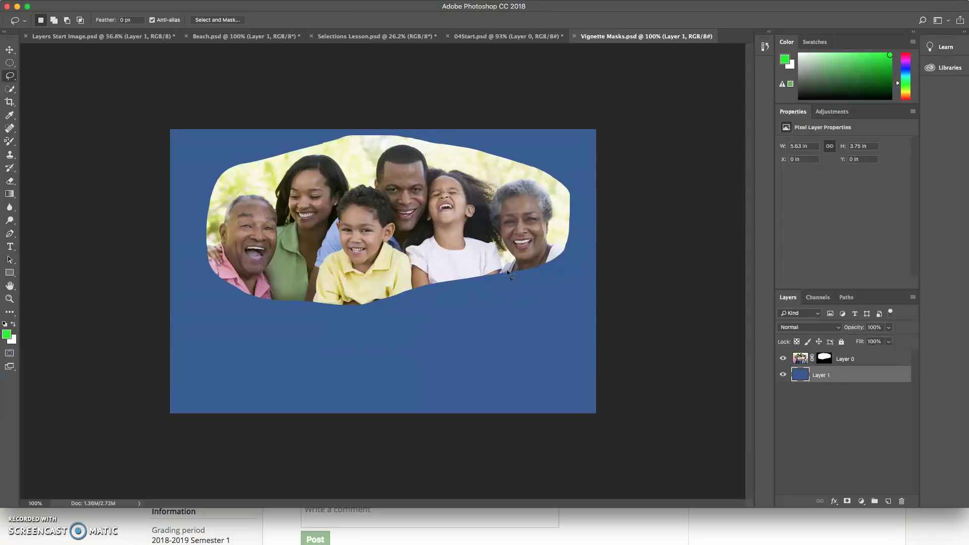
# Step: Inspect the photo with the Move tool, zooming in, then fitting to screen and returning to actual size
pyautogui.click(9, 49)
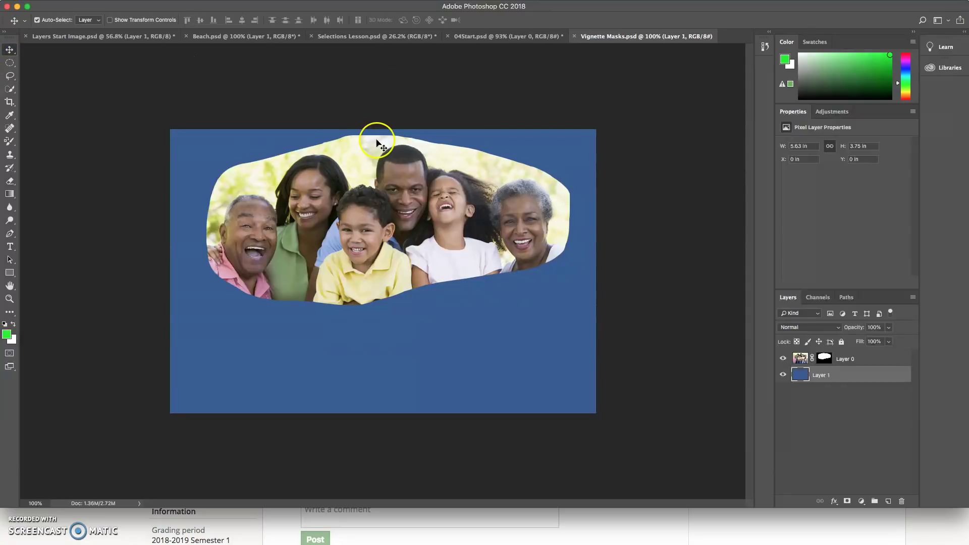
pyautogui.moveTo(377, 142); pyautogui.dragTo(377, 142)
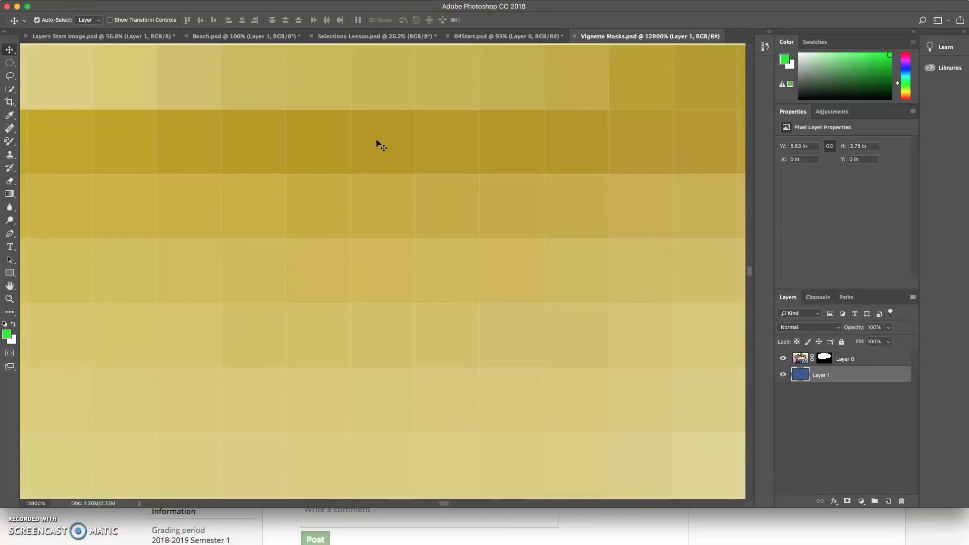
pyautogui.press('super+0')
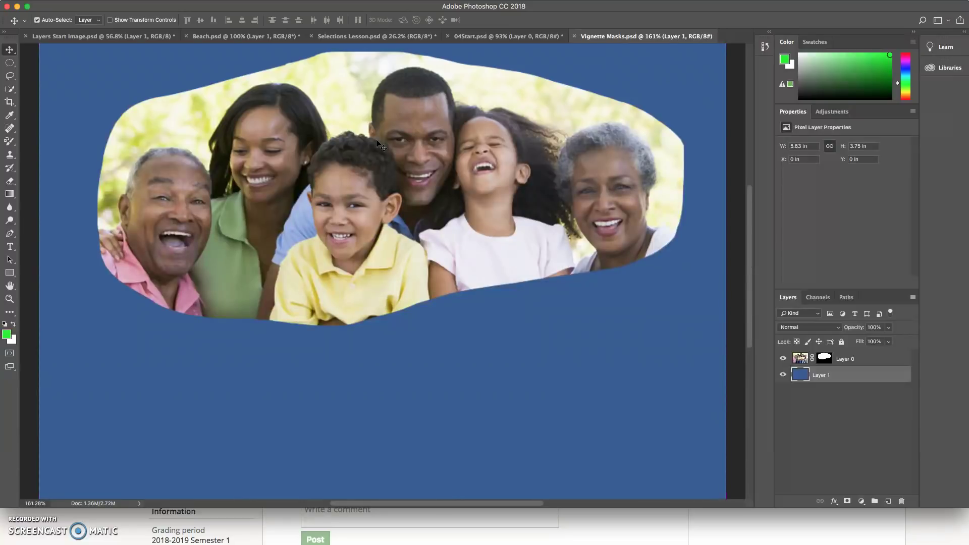
pyautogui.press('super+1')
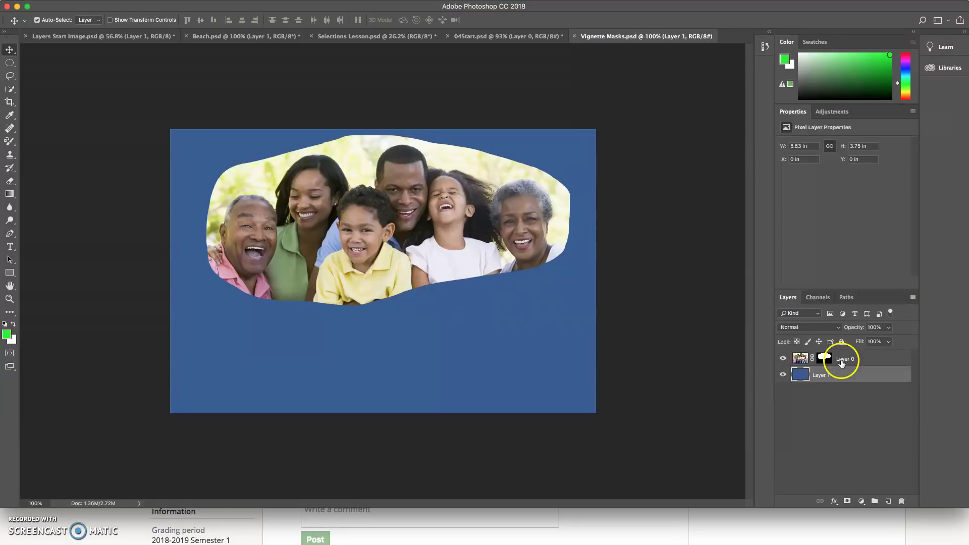
# Step: Delete Layer 0's layer mask without applying it, so the full family photo covers the blue layer
pyautogui.click(825, 358)
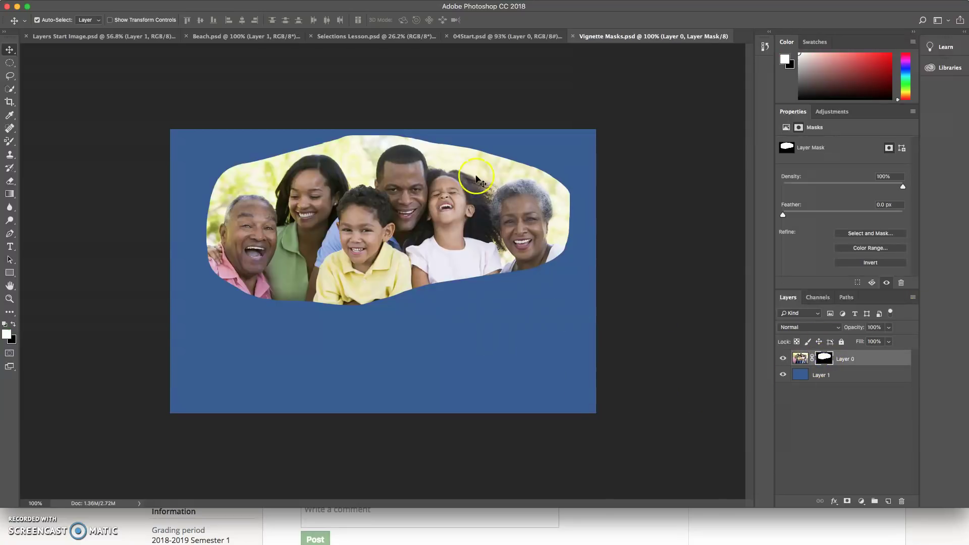
pyautogui.click(839, 380)
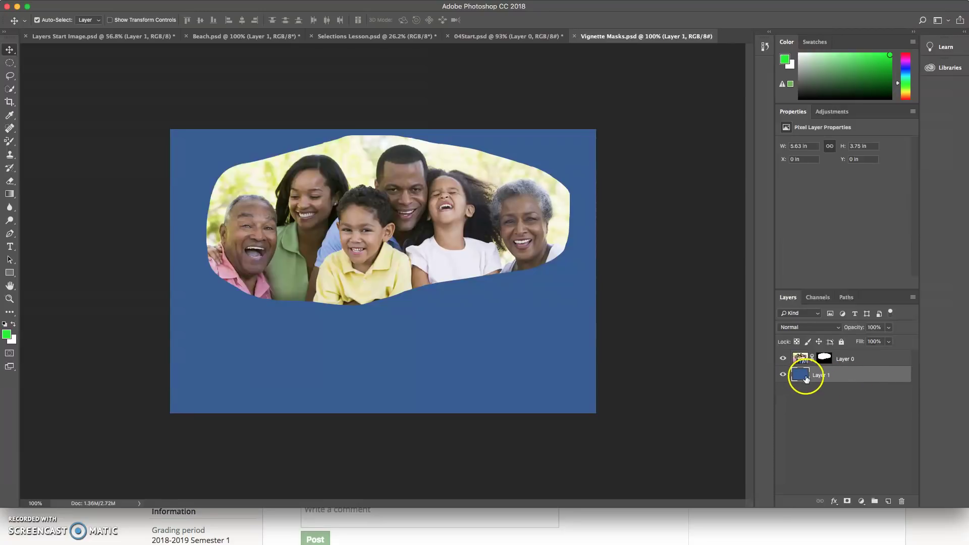
pyautogui.click(871, 359)
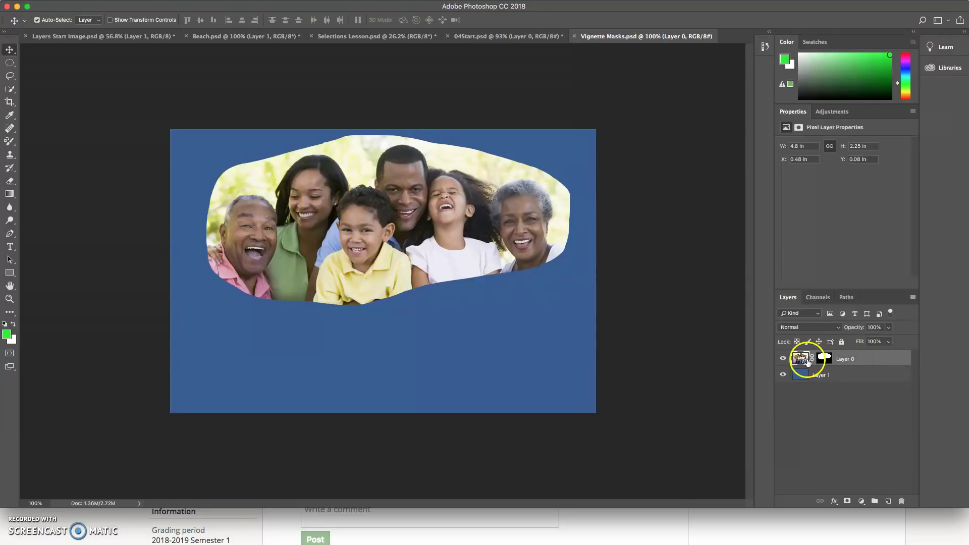
pyautogui.click(825, 359)
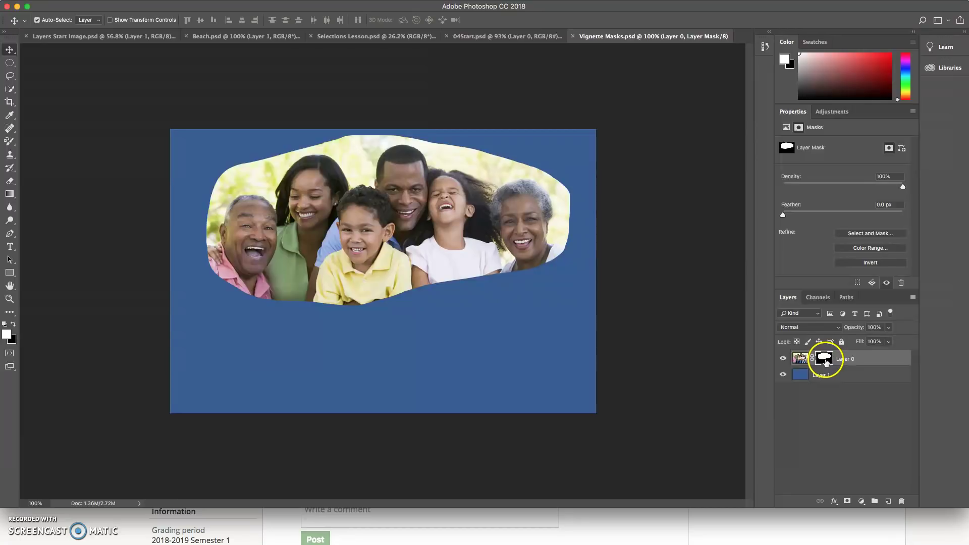
pyautogui.click(902, 503)
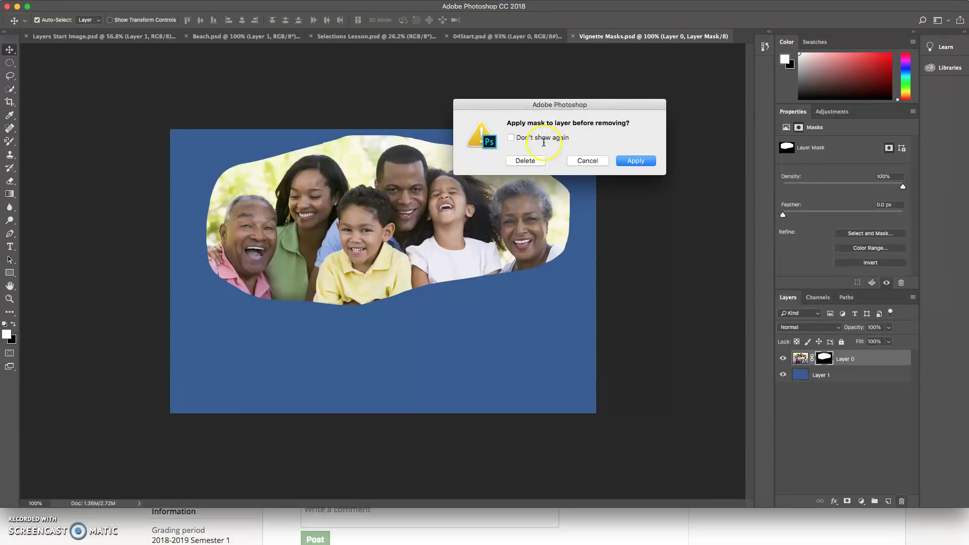
pyautogui.click(526, 161)
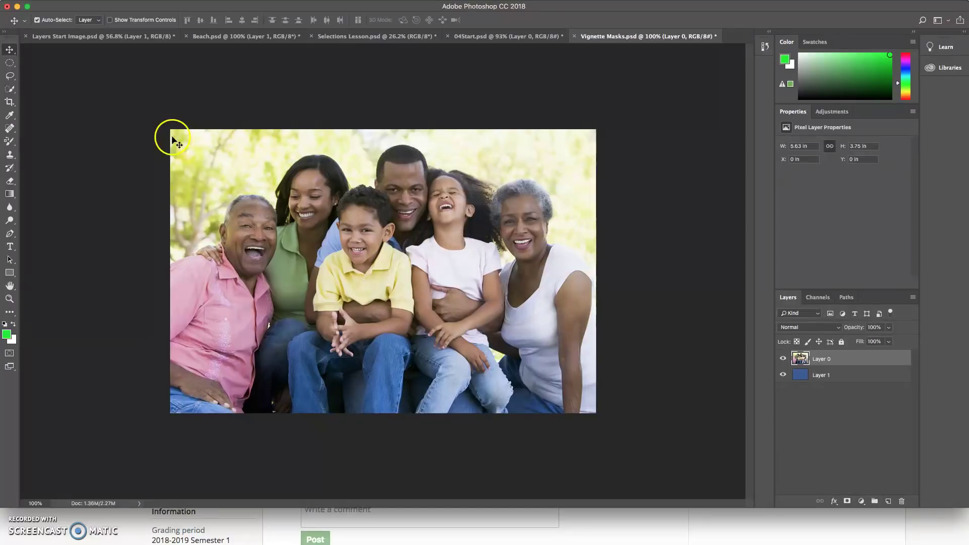
# Step: Erase a wavy patch from the top-left corner of the family photo with the Eraser
pyautogui.click(11, 181)
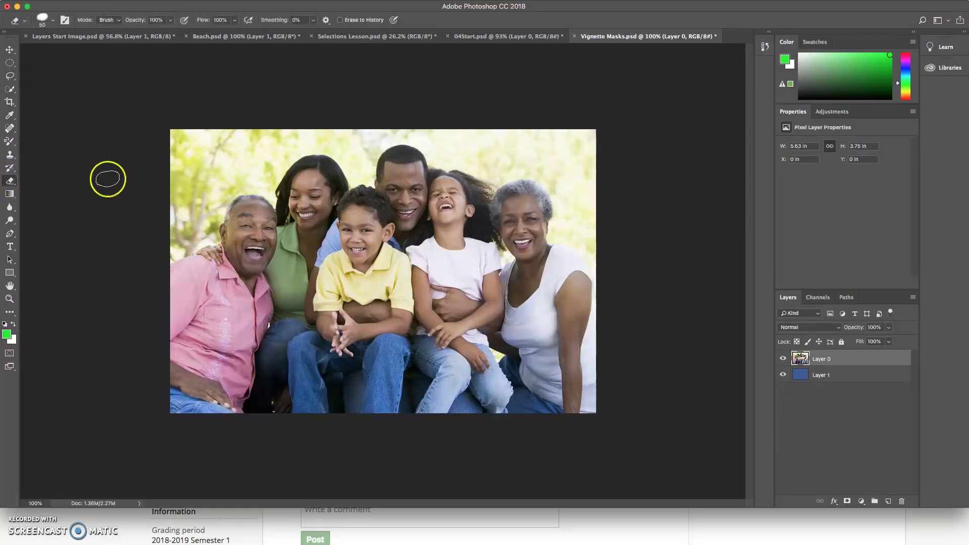
pyautogui.moveTo(179, 122)
pyautogui.mouseDown()
pyautogui.moveTo(178, 152)
pyautogui.moveTo(208, 134)
pyautogui.moveTo(174, 241)
pyautogui.moveTo(230, 141)
pyautogui.moveTo(307, 130)
pyautogui.mouseUp()
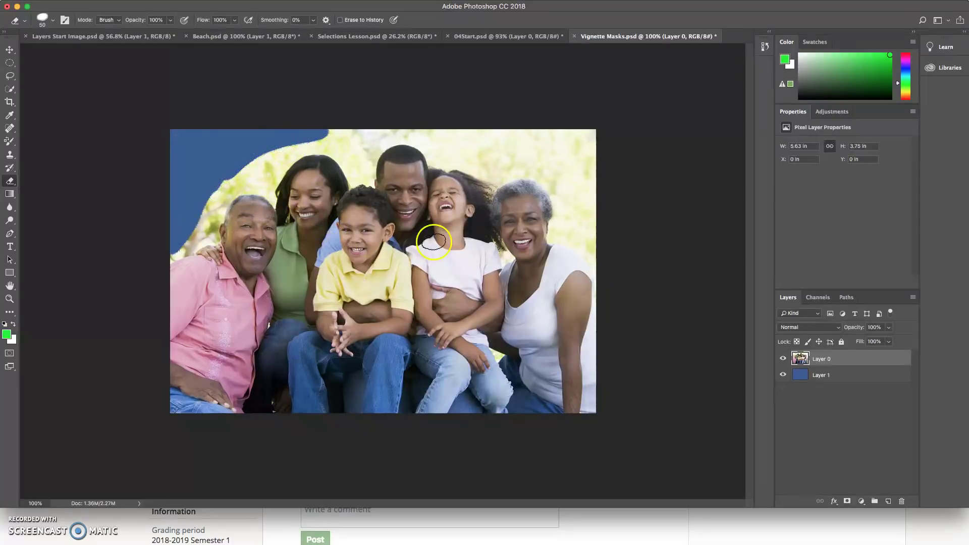
pyautogui.click(9, 49)
# Step: Toggle blue Layer 1's visibility to compare, leaving it hidden so the erased patch shows transparent
pyautogui.click(782, 376)
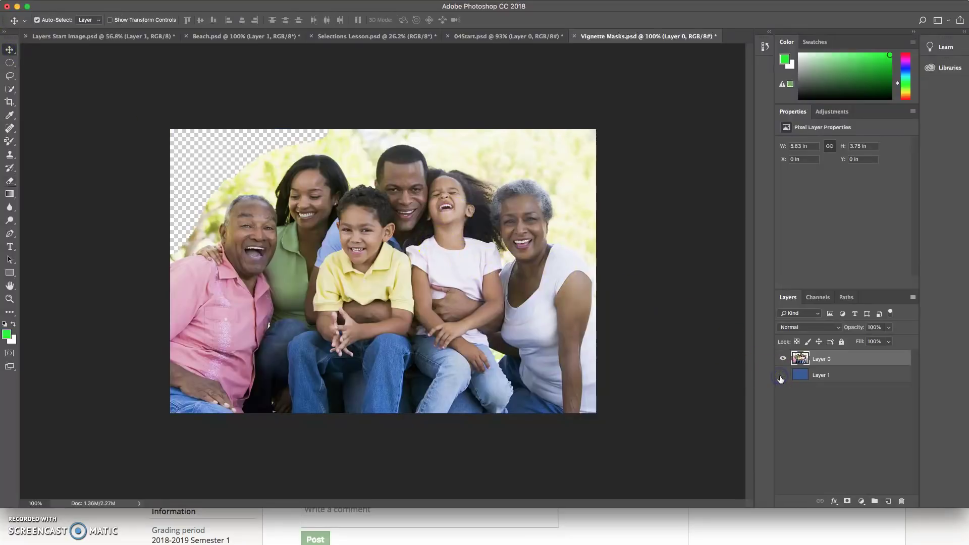
pyautogui.click(782, 376)
pyautogui.click(782, 376)
pyautogui.click(782, 375)
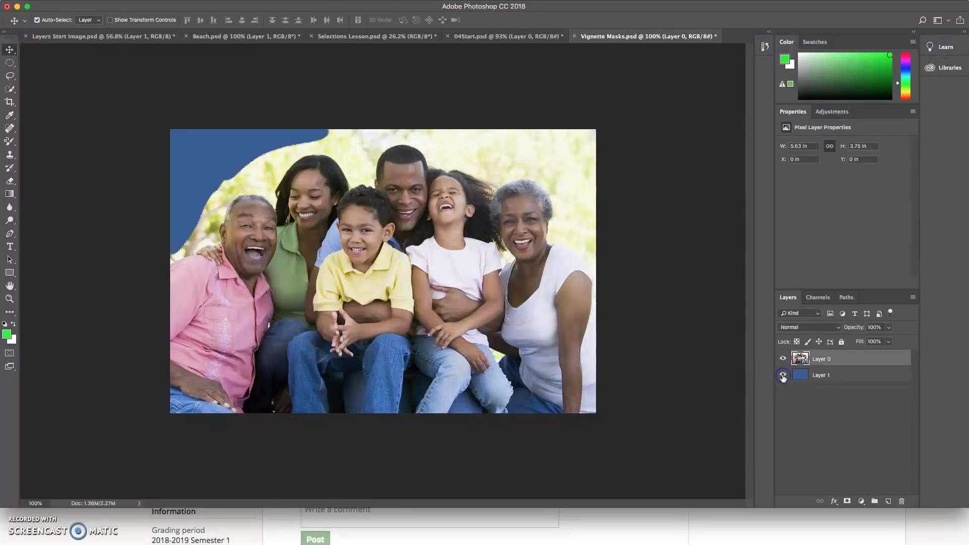
pyautogui.click(783, 376)
pyautogui.click(782, 375)
pyautogui.click(782, 376)
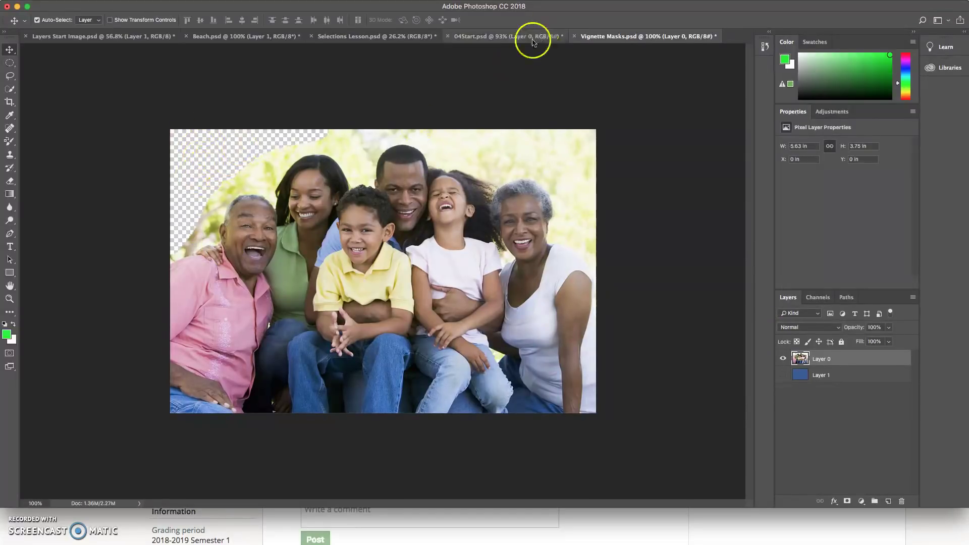
# Step: Step History back to the Lasso state and deselect, undoing the erased patch
pyautogui.click(765, 46)
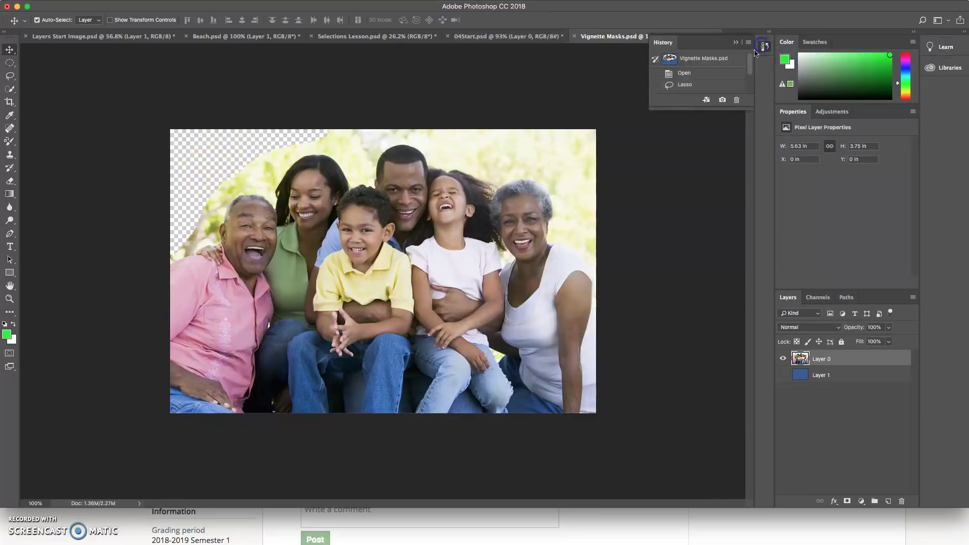
pyautogui.click(710, 74)
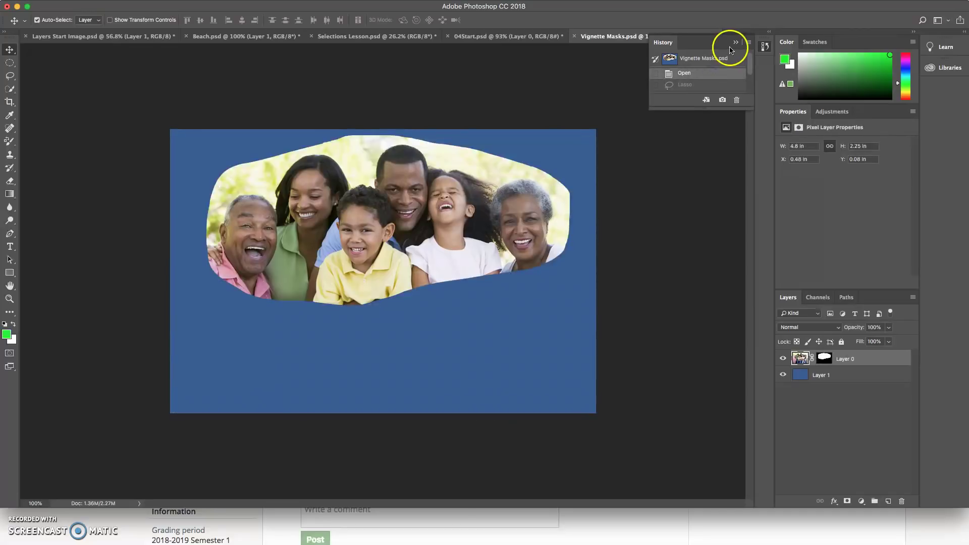
pyautogui.click(713, 85)
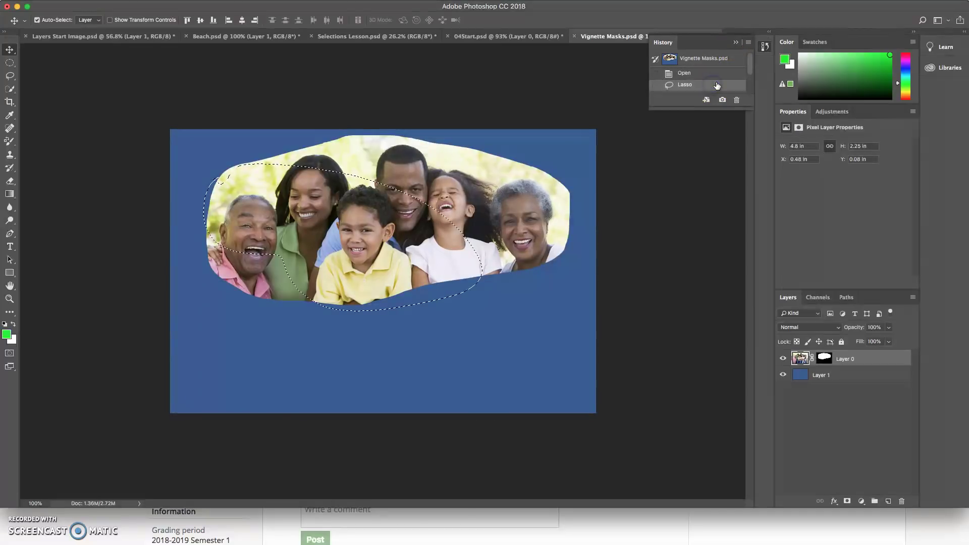
pyautogui.press('super+d')
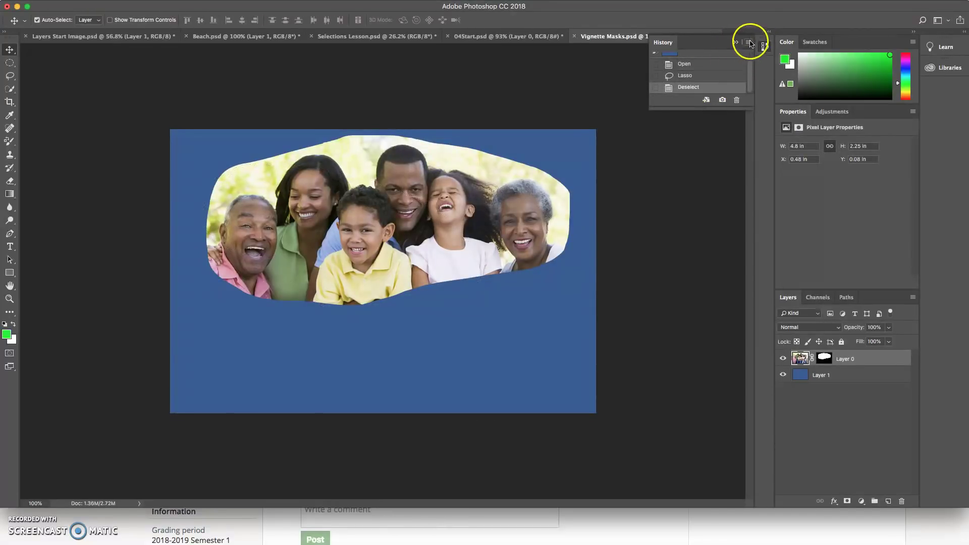
pyautogui.click(737, 41)
# Step: Delete Layer 0's layer mask without applying it
pyautogui.click(829, 356)
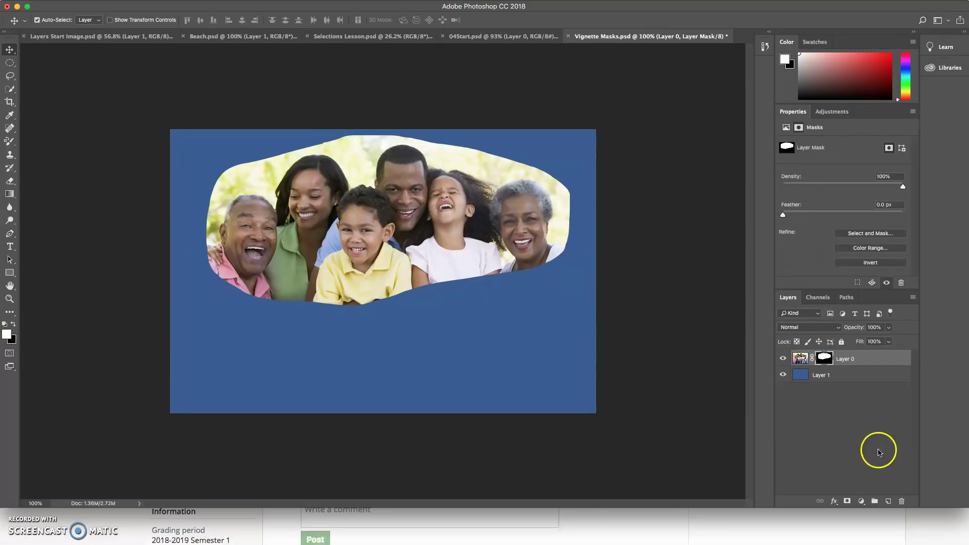
pyautogui.click(902, 501)
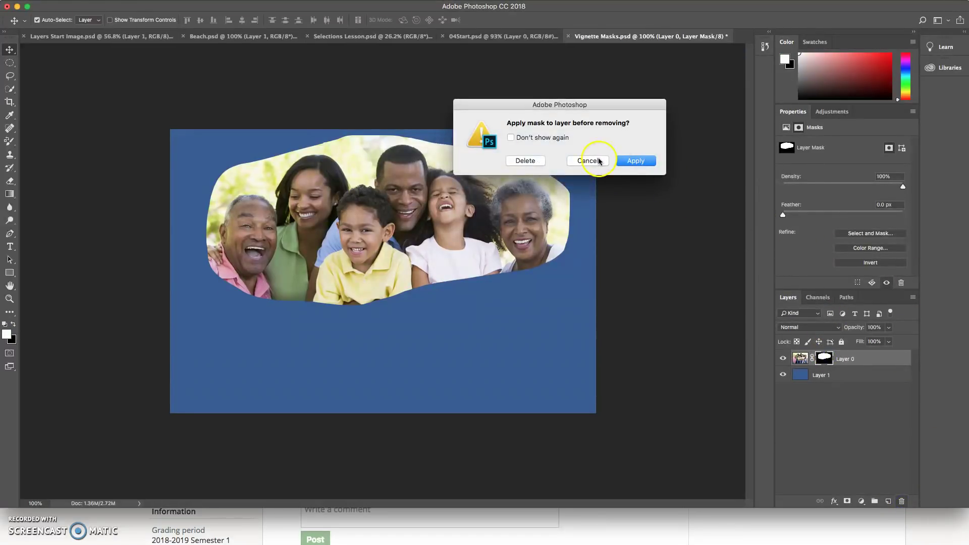
pyautogui.click(526, 160)
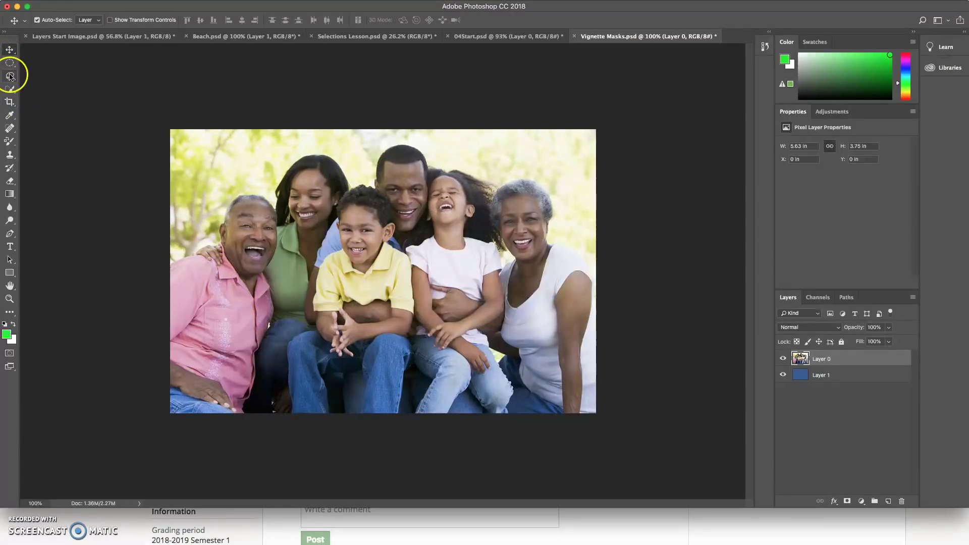
# Step: Trace a loose freehand Lasso selection looping around the whole family on Layer 0
pyautogui.click(10, 77)
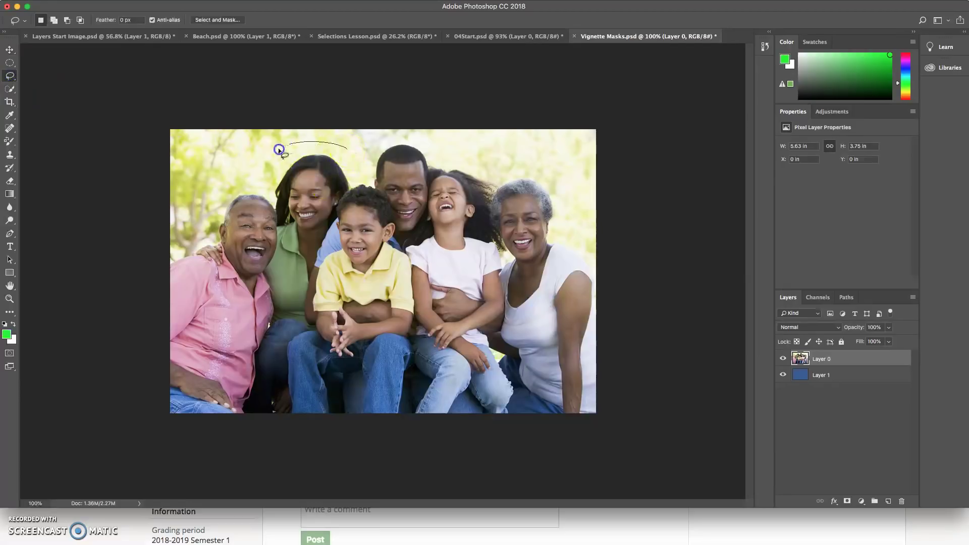
pyautogui.moveTo(239, 178); pyautogui.dragTo(200, 222)
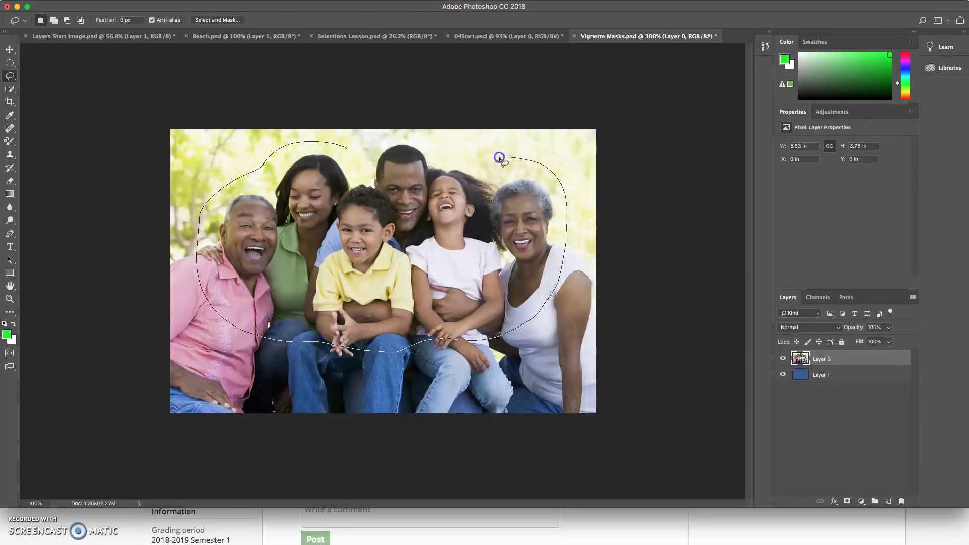
pyautogui.moveTo(499, 159); pyautogui.dragTo(435, 141)
pyautogui.moveTo(349, 150); pyautogui.dragTo(344, 148)
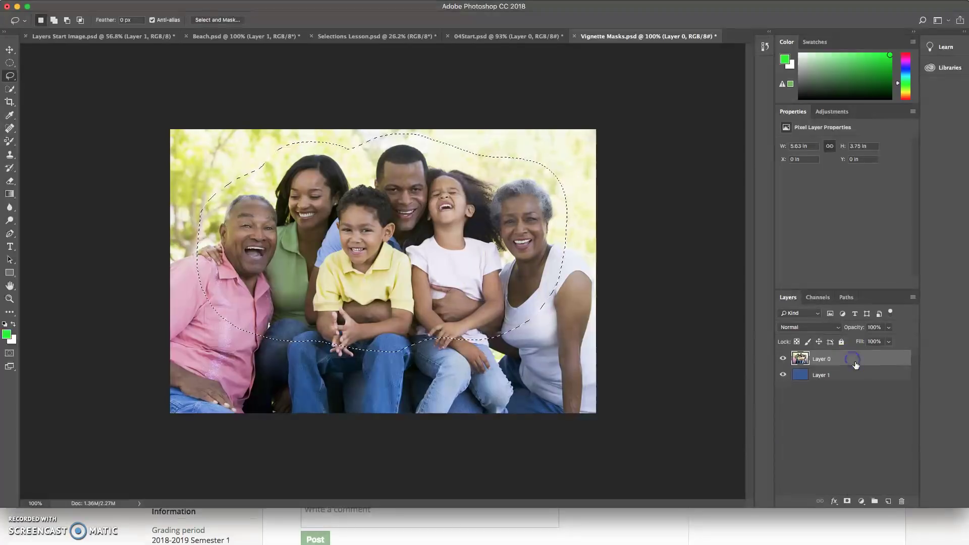
# Step: Add a layer mask to Layer 0 from the lasso selection and target the mask thumbnail
pyautogui.click(849, 502)
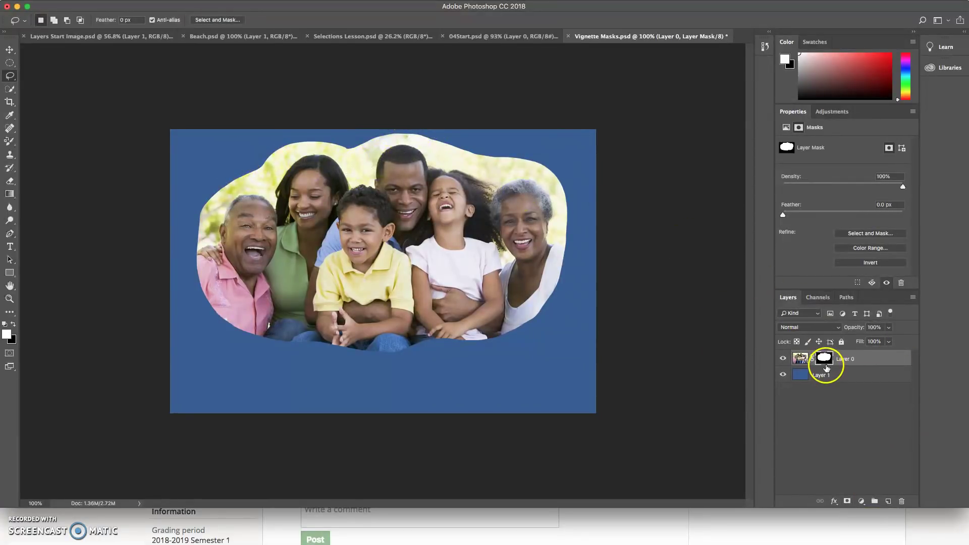
pyautogui.click(799, 358)
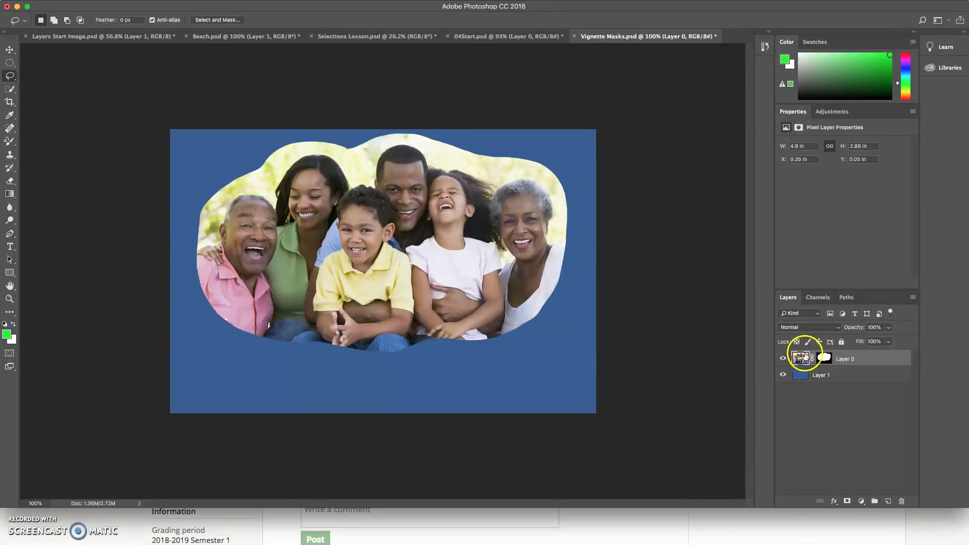
pyautogui.click(812, 359)
pyautogui.click(823, 359)
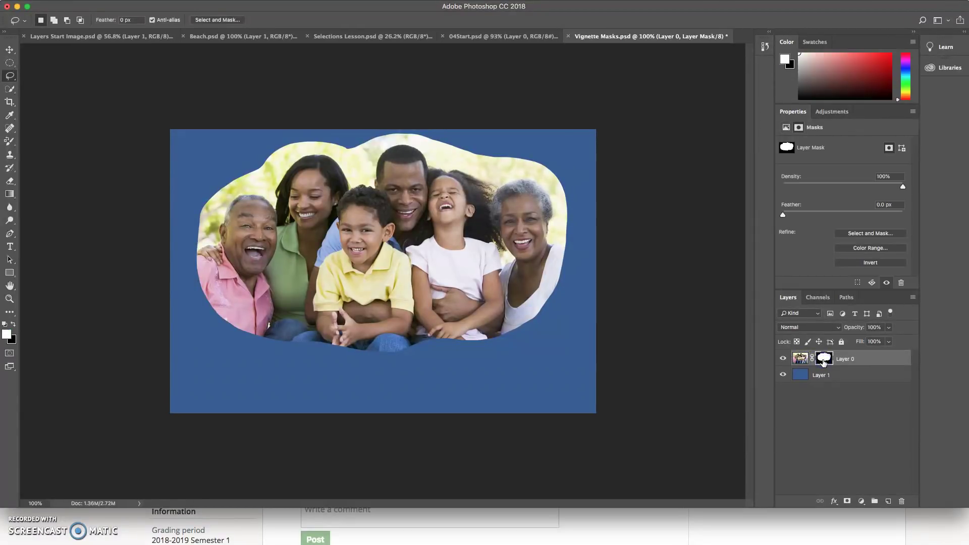
# Step: Disable the layer mask to compare with the full photo, then enable it again
pyautogui.rightClick(823, 361)
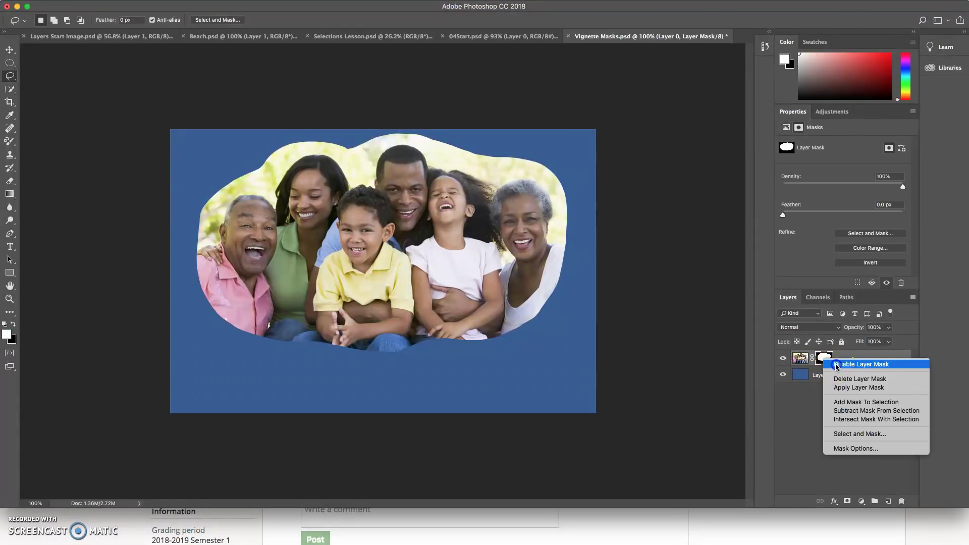
pyautogui.click(855, 366)
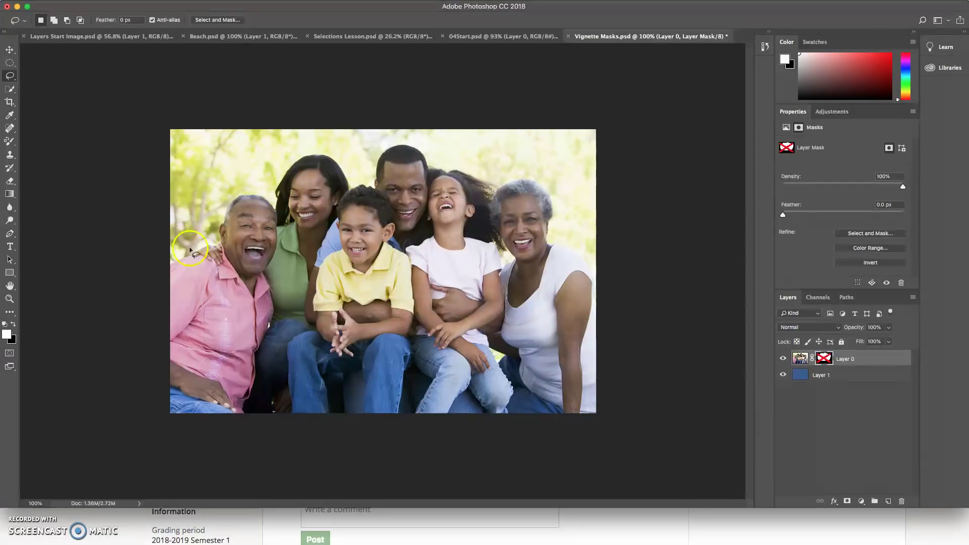
pyautogui.rightClick(823, 360)
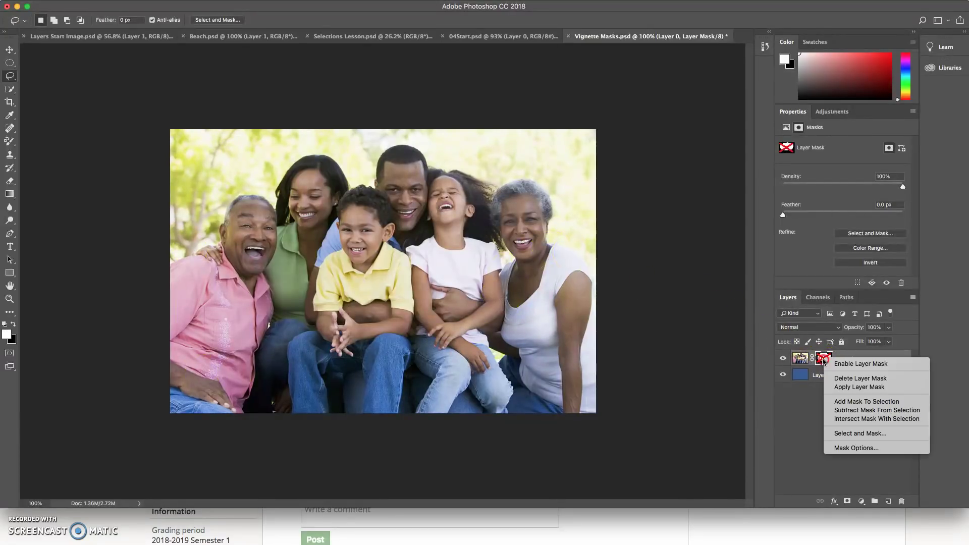
pyautogui.click(853, 364)
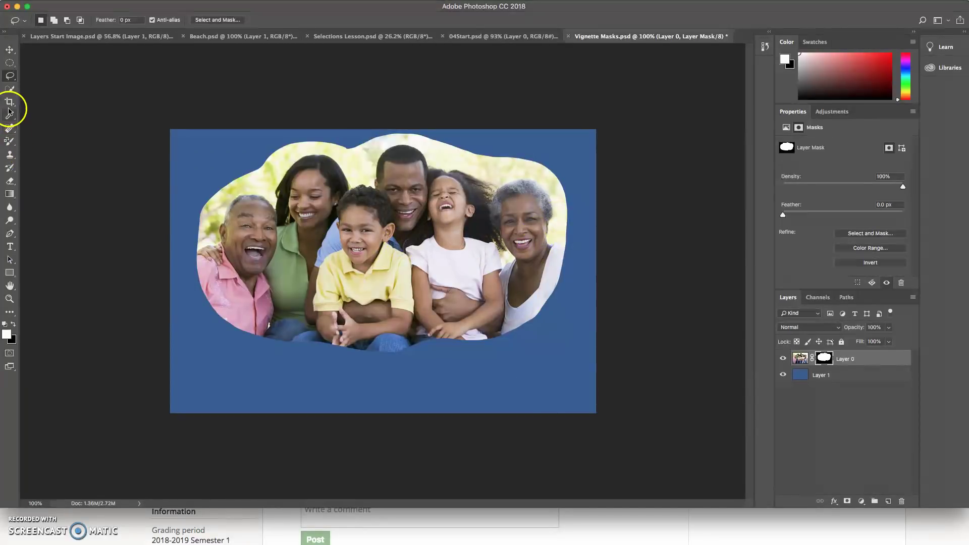
# Step: Switch to the Brush Tool and load the 50 px round tip from Brush Settings
pyautogui.click(11, 144)
pyautogui.moveTo(11, 144); pyautogui.dragTo(44, 141)
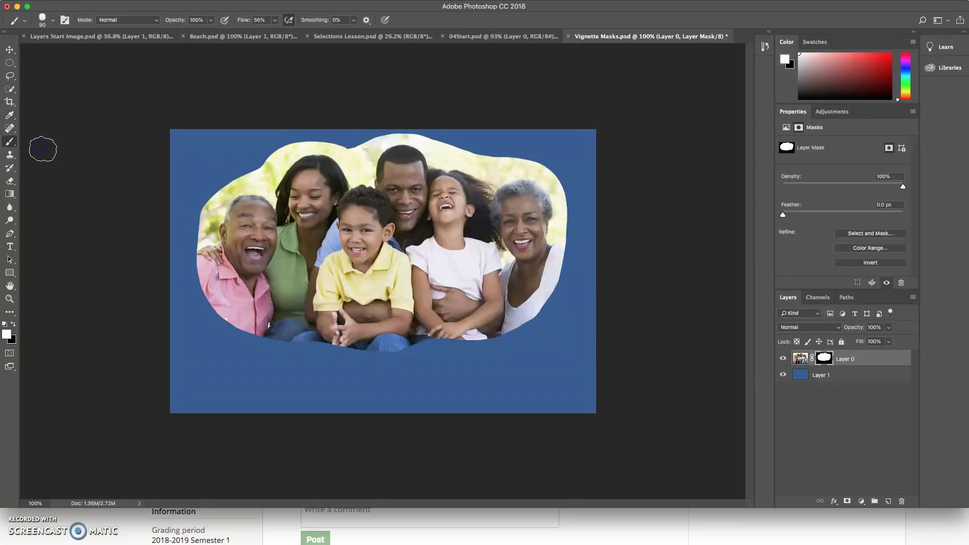
pyautogui.click(53, 23)
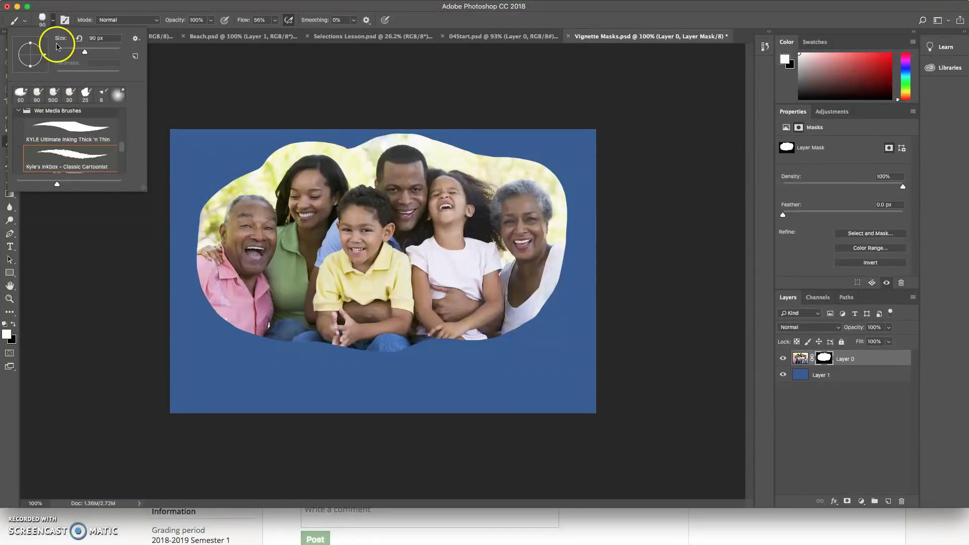
pyautogui.click(65, 20)
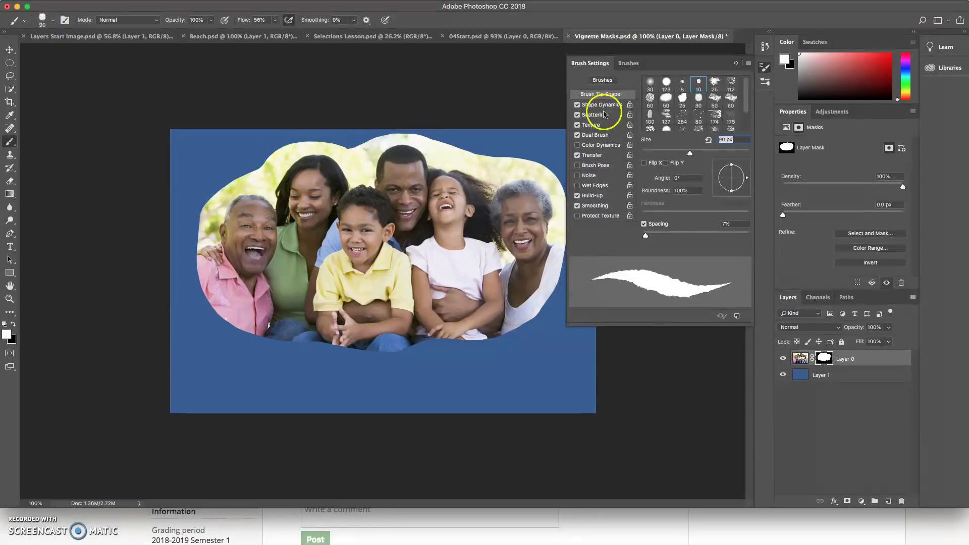
pyautogui.click(665, 84)
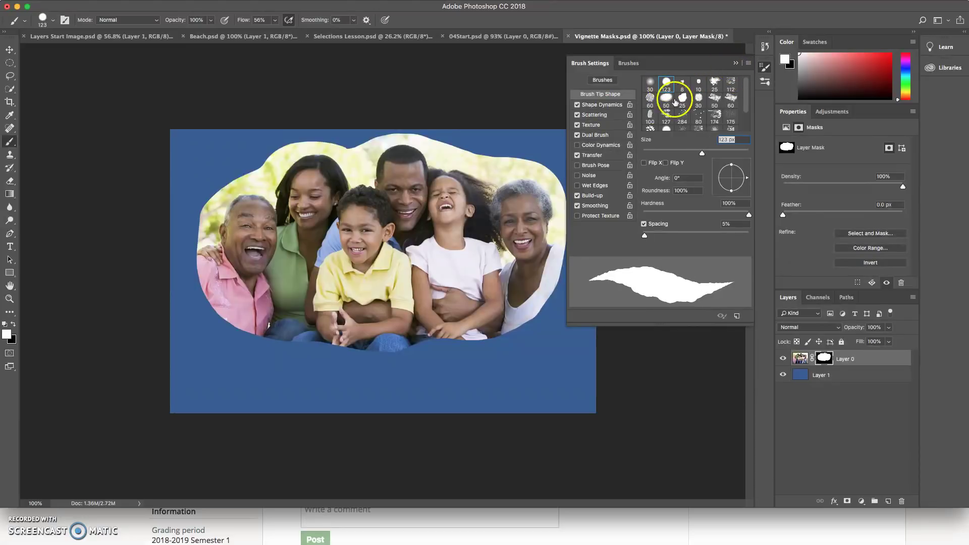
pyautogui.moveTo(746, 86); pyautogui.dragTo(746, 94)
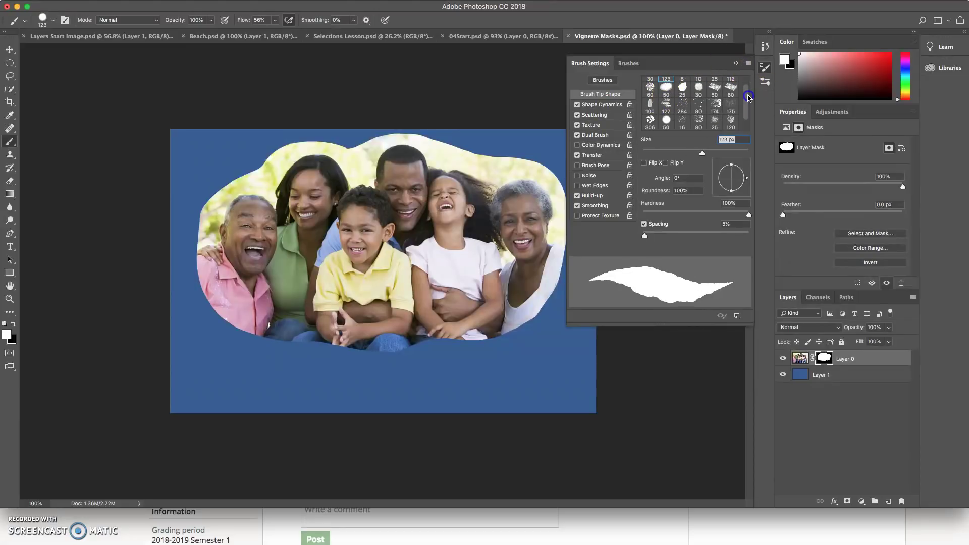
pyautogui.click(667, 120)
pyautogui.click(736, 62)
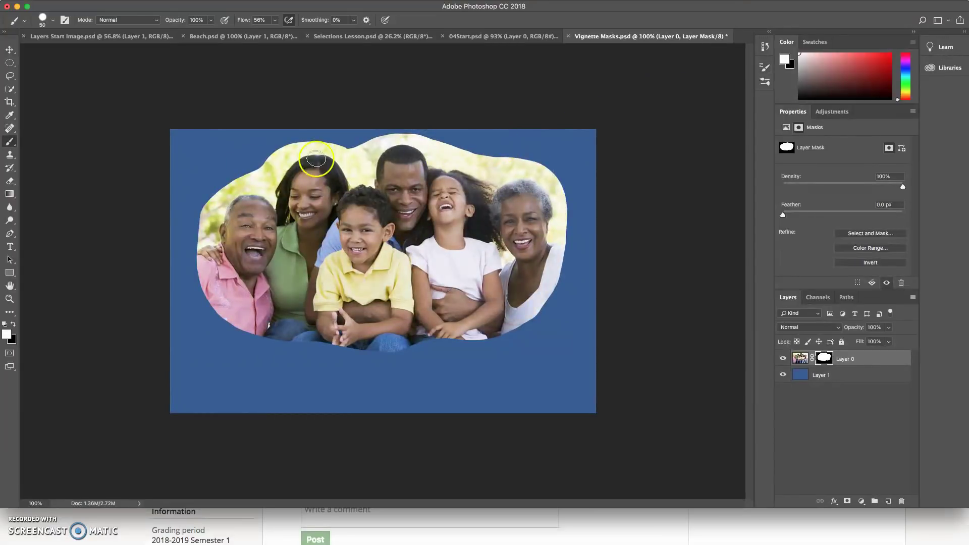
pyautogui.click(8, 335)
pyautogui.click(283, 39)
pyautogui.click(802, 361)
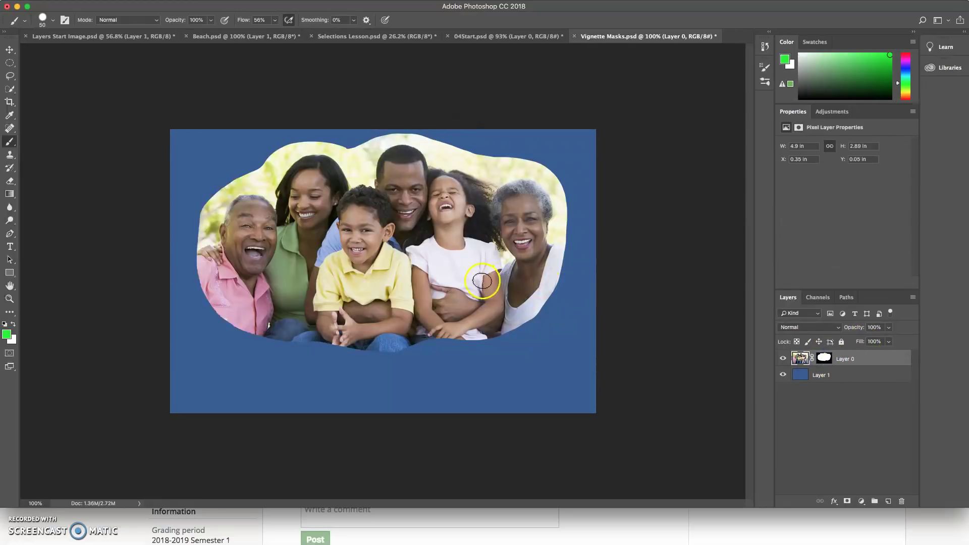
pyautogui.moveTo(470, 233)
pyautogui.mouseDown()
pyautogui.moveTo(506, 252)
pyautogui.moveTo(525, 234)
pyautogui.mouseUp()
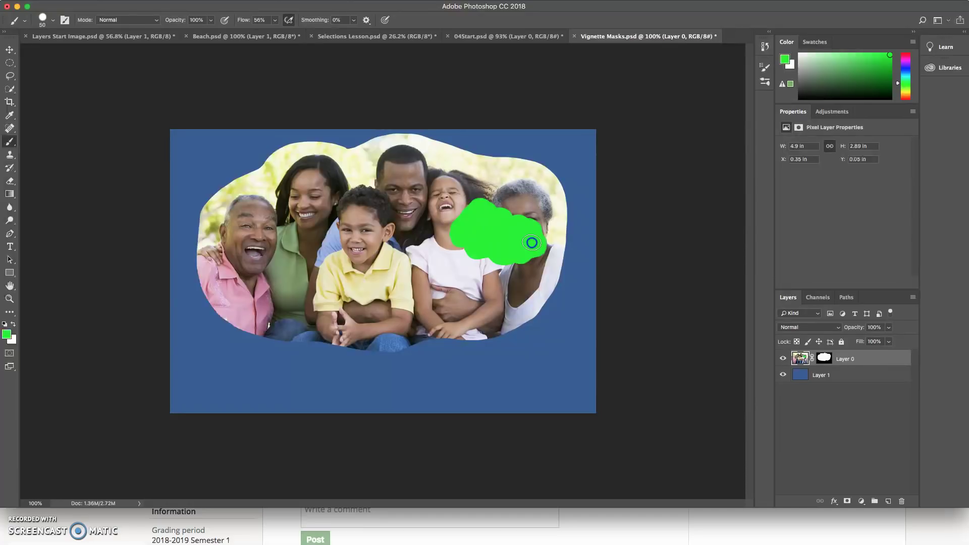
pyautogui.press('super+z')
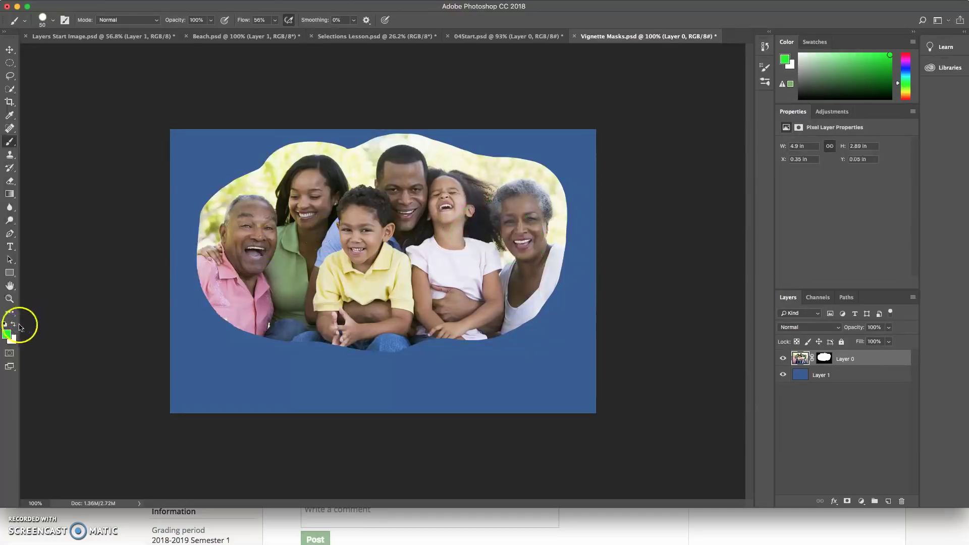
pyautogui.click(12, 325)
pyautogui.click(4, 324)
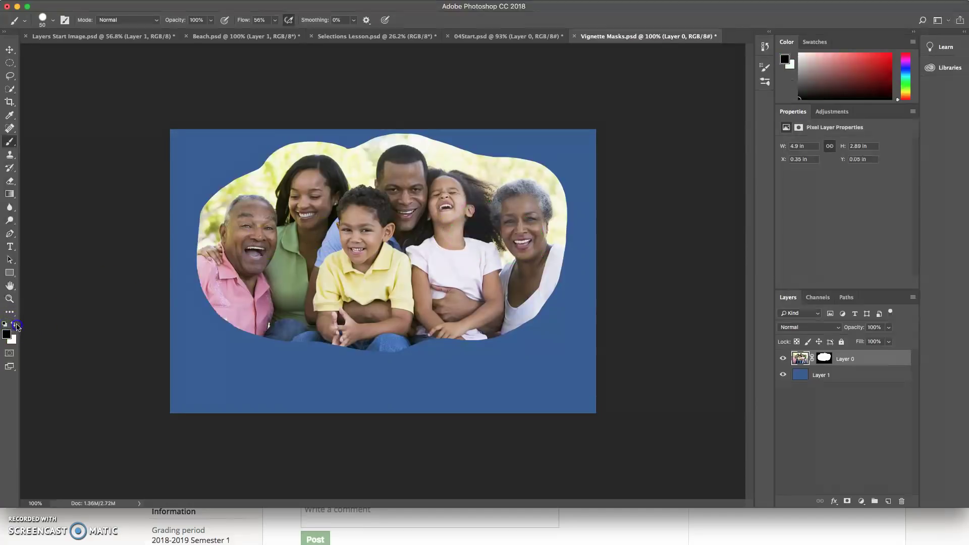
pyautogui.click(13, 324)
pyautogui.moveTo(422, 222)
pyautogui.mouseDown()
pyautogui.moveTo(456, 189)
pyautogui.moveTo(462, 212)
pyautogui.moveTo(496, 221)
pyautogui.moveTo(533, 205)
pyautogui.moveTo(530, 231)
pyautogui.mouseUp()
pyautogui.press('super+z')
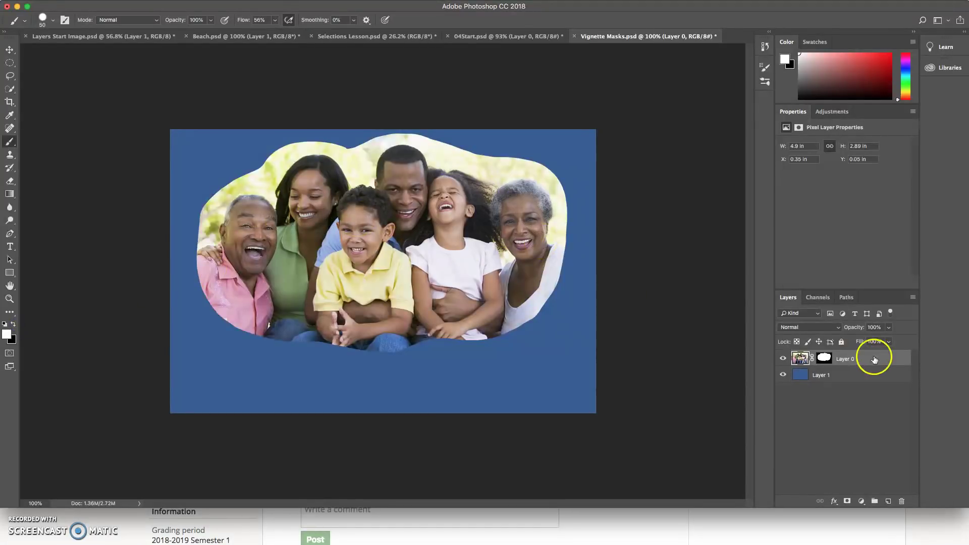
# Step: Paint on Layer 0's mask to roughen the upper-right edge, hide the grandfather's head and trim the top
pyautogui.click(829, 359)
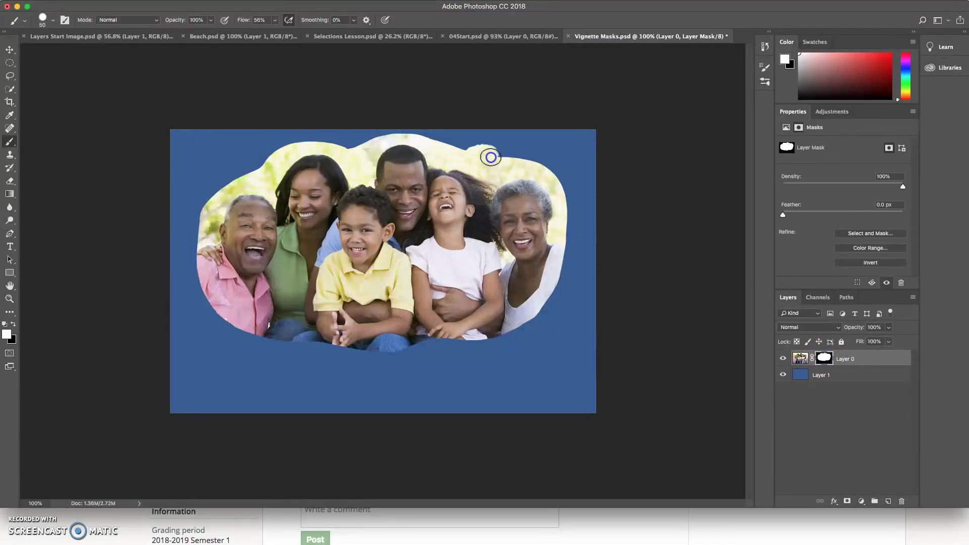
pyautogui.moveTo(490, 157)
pyautogui.mouseDown()
pyautogui.moveTo(515, 160)
pyautogui.moveTo(553, 188)
pyautogui.moveTo(565, 223)
pyautogui.moveTo(560, 256)
pyautogui.moveTo(525, 300)
pyautogui.mouseUp()
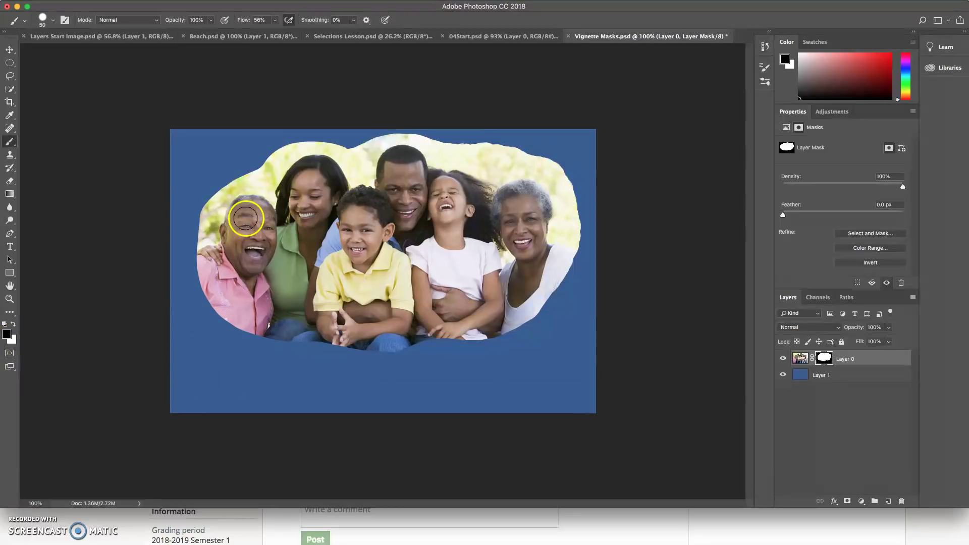
pyautogui.click(202, 224)
pyautogui.moveTo(202, 224)
pyautogui.mouseDown()
pyautogui.moveTo(225, 178)
pyautogui.moveTo(243, 181)
pyautogui.moveTo(244, 198)
pyautogui.moveTo(255, 164)
pyautogui.moveTo(260, 238)
pyautogui.moveTo(300, 303)
pyautogui.moveTo(388, 342)
pyautogui.moveTo(512, 350)
pyautogui.moveTo(343, 341)
pyautogui.moveTo(282, 302)
pyautogui.moveTo(250, 242)
pyautogui.moveTo(279, 331)
pyautogui.moveTo(231, 243)
pyautogui.moveTo(267, 327)
pyautogui.moveTo(230, 303)
pyautogui.moveTo(203, 230)
pyautogui.moveTo(234, 342)
pyautogui.mouseUp()
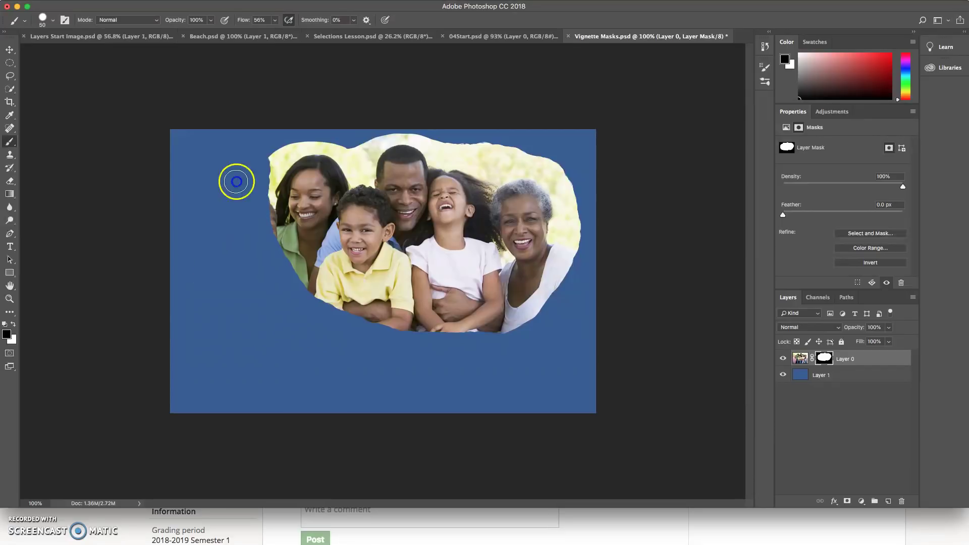
pyautogui.moveTo(264, 163)
pyautogui.mouseDown()
pyautogui.moveTo(318, 134)
pyautogui.moveTo(417, 128)
pyautogui.moveTo(522, 141)
pyautogui.moveTo(563, 159)
pyautogui.mouseUp()
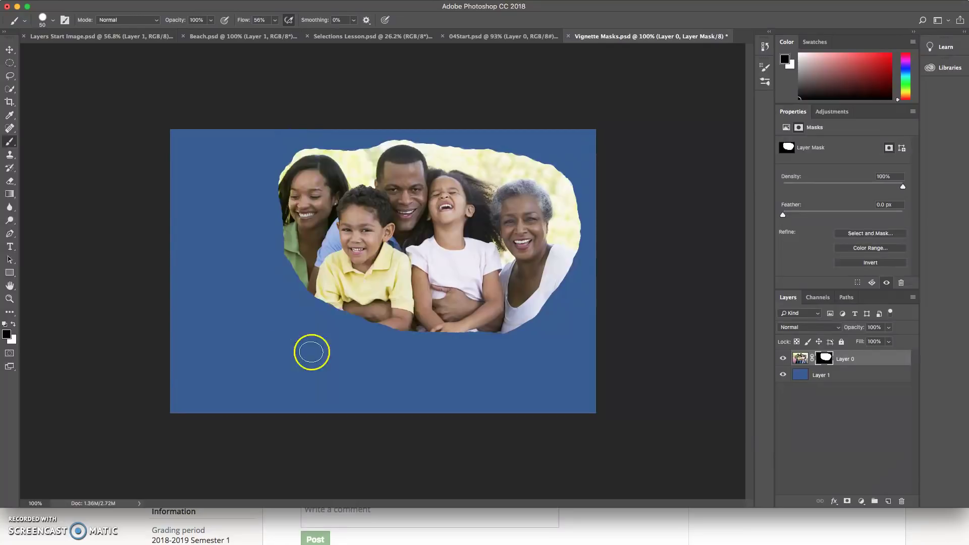
# Step: Paint white on the mask to reveal the grandfather's face and the background around his head
pyautogui.click(14, 324)
pyautogui.moveTo(255, 253)
pyautogui.mouseDown()
pyautogui.moveTo(285, 202)
pyautogui.moveTo(266, 220)
pyautogui.moveTo(283, 209)
pyautogui.moveTo(277, 253)
pyautogui.moveTo(254, 200)
pyautogui.moveTo(229, 256)
pyautogui.moveTo(292, 253)
pyautogui.moveTo(269, 197)
pyautogui.moveTo(215, 209)
pyautogui.moveTo(214, 260)
pyautogui.moveTo(381, 303)
pyautogui.mouseUp()
pyautogui.moveTo(279, 172)
pyautogui.mouseDown()
pyautogui.moveTo(235, 196)
pyautogui.moveTo(286, 177)
pyautogui.mouseUp()
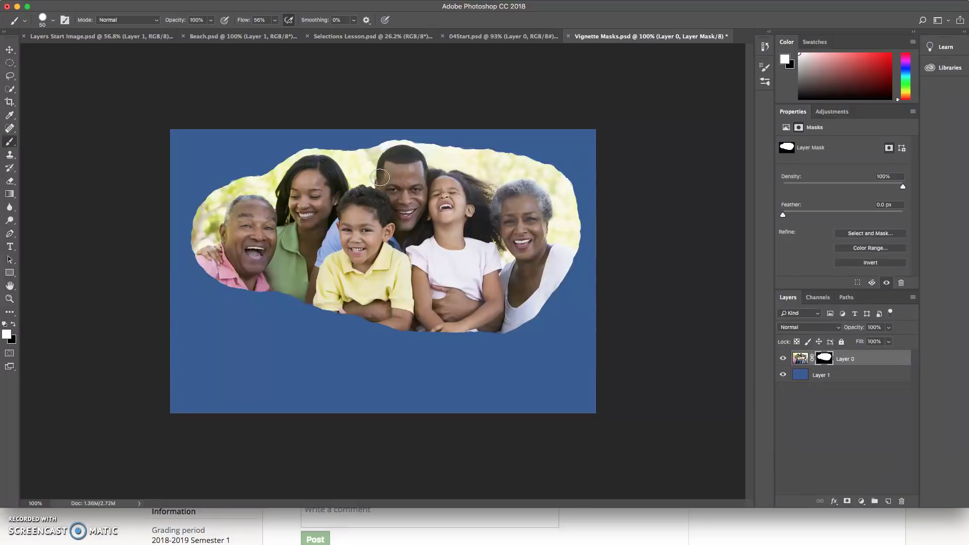
# Step: Drag Layer 0's painted mask to the trash and remove it without applying
pyautogui.click(526, 203)
pyautogui.click(51, 22)
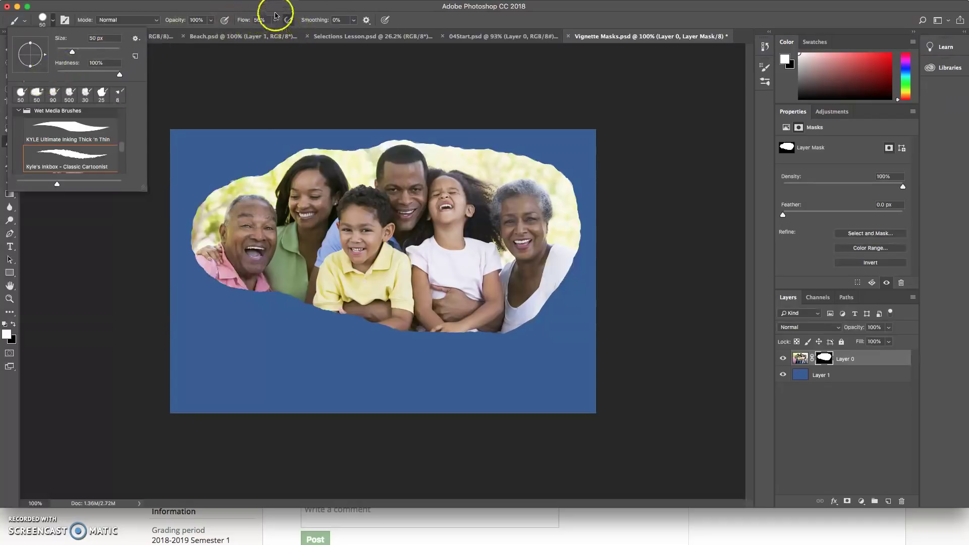
pyautogui.click(275, 11)
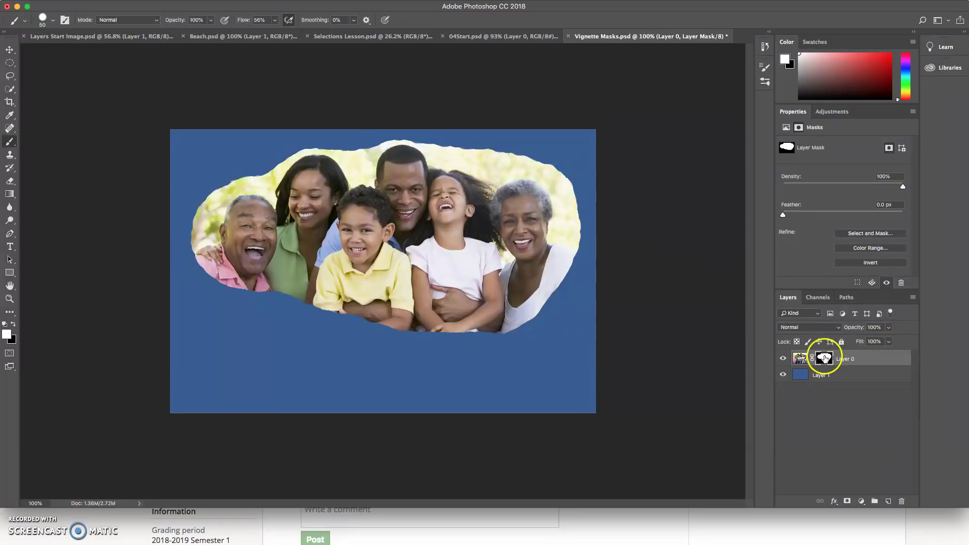
pyautogui.moveTo(825, 358); pyautogui.dragTo(901, 501)
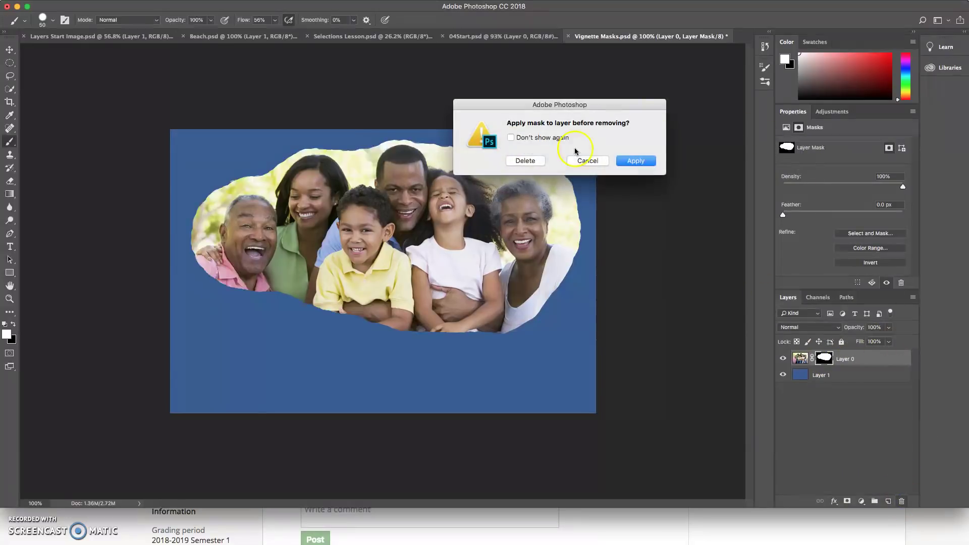
pyautogui.click(633, 161)
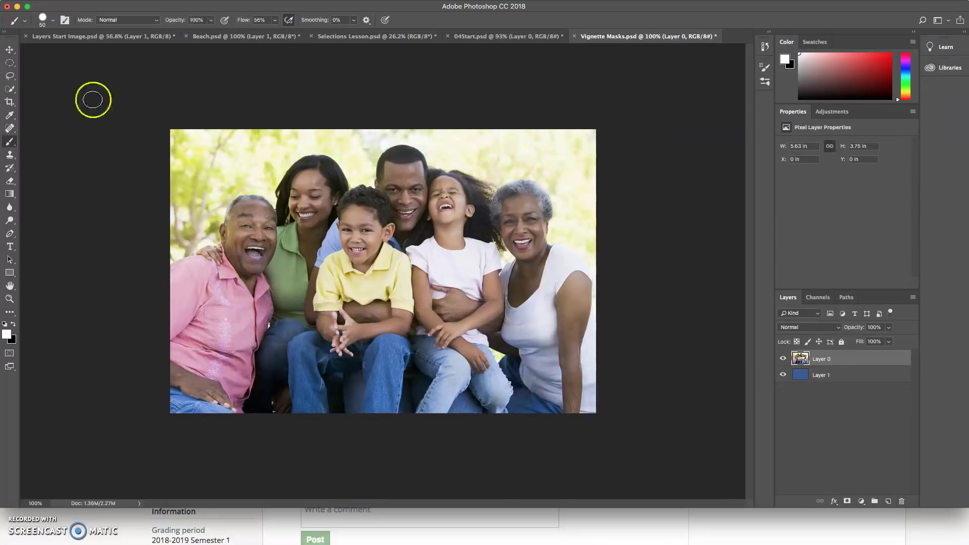
# Step: Draw an elliptical marquee around the family and turn it into a layer mask on Layer 0
pyautogui.click(11, 76)
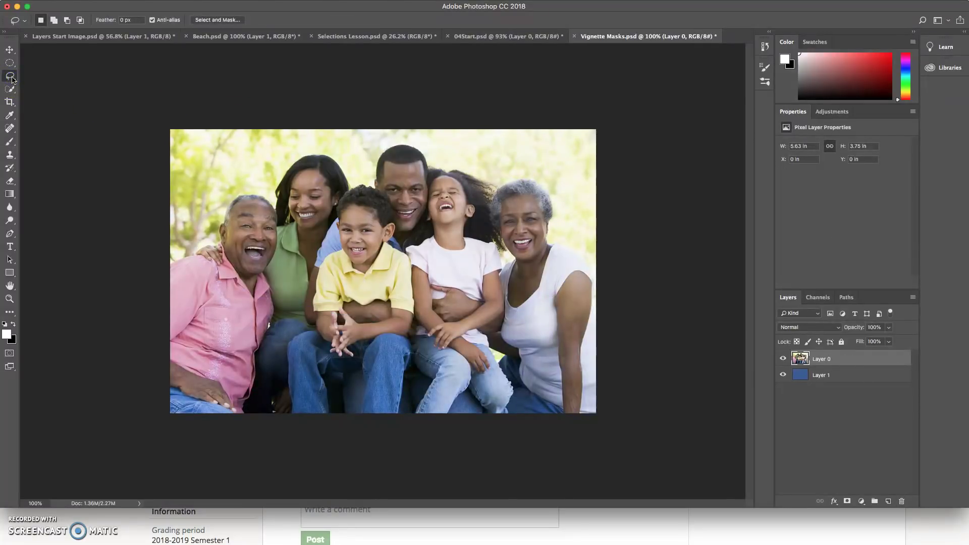
pyautogui.click(10, 63)
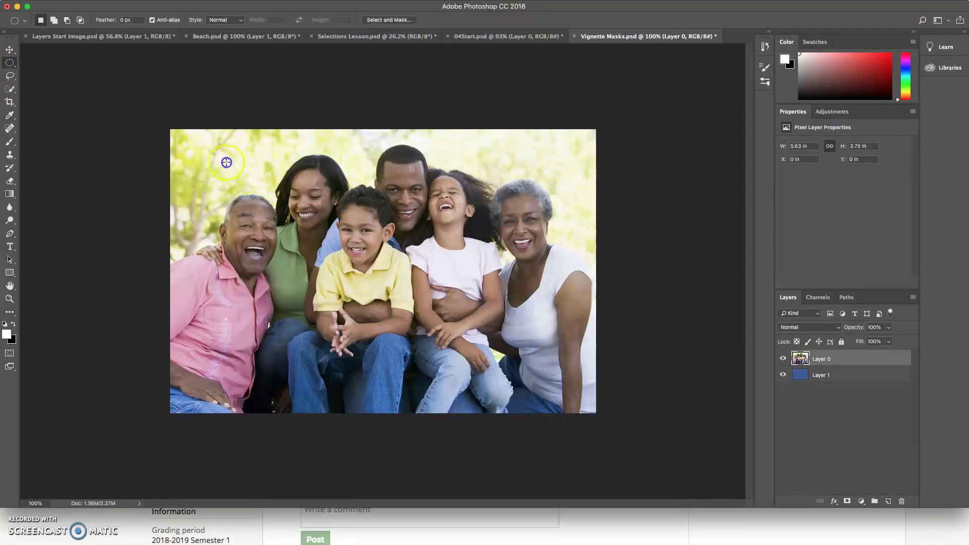
pyautogui.moveTo(227, 162); pyautogui.dragTo(578, 324)
pyautogui.click(847, 502)
pyautogui.click(413, 229)
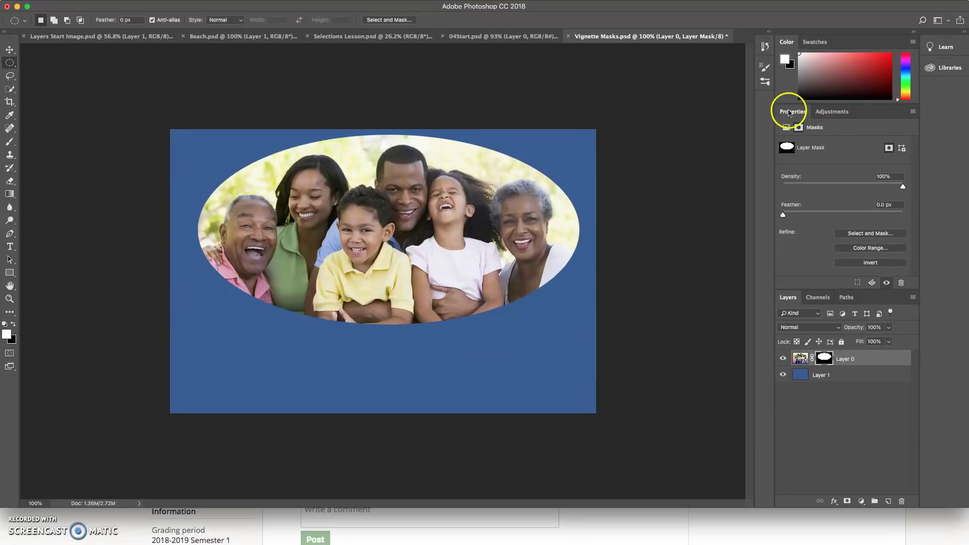
# Step: Scrub the oval mask's Feather value in the Properties panel, finishing at 5.9 px
pyautogui.click(831, 111)
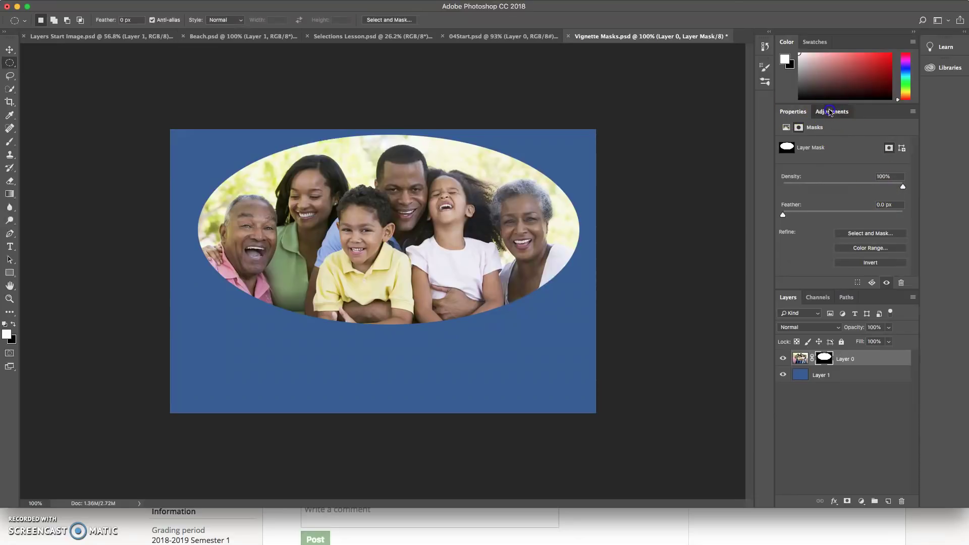
pyautogui.click(794, 114)
pyautogui.moveTo(802, 206); pyautogui.dragTo(804, 208)
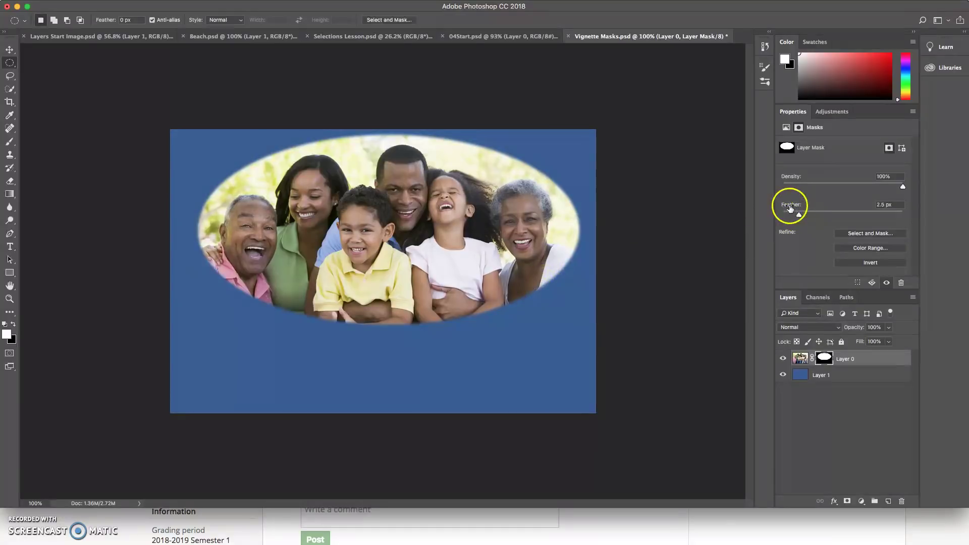
pyautogui.moveTo(808, 207); pyautogui.dragTo(818, 207)
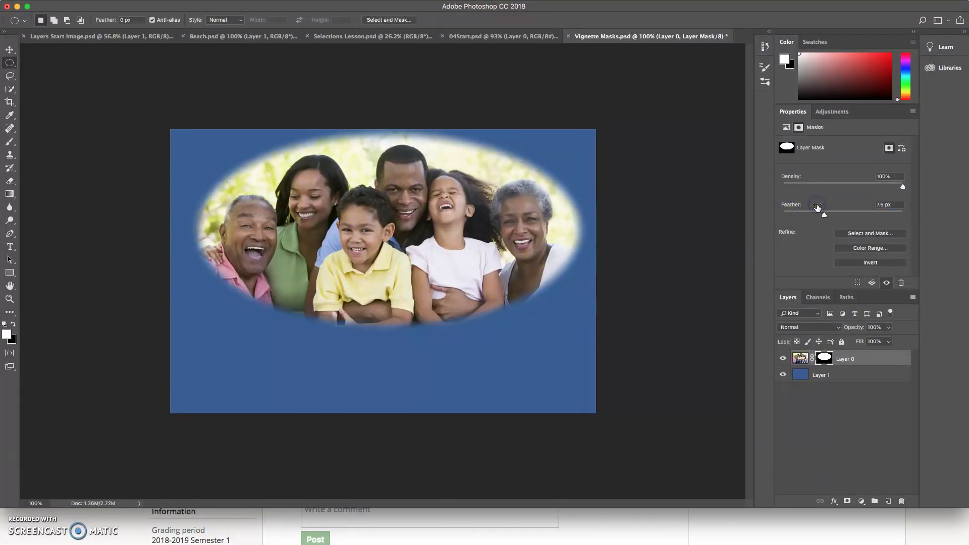
pyautogui.click(804, 207)
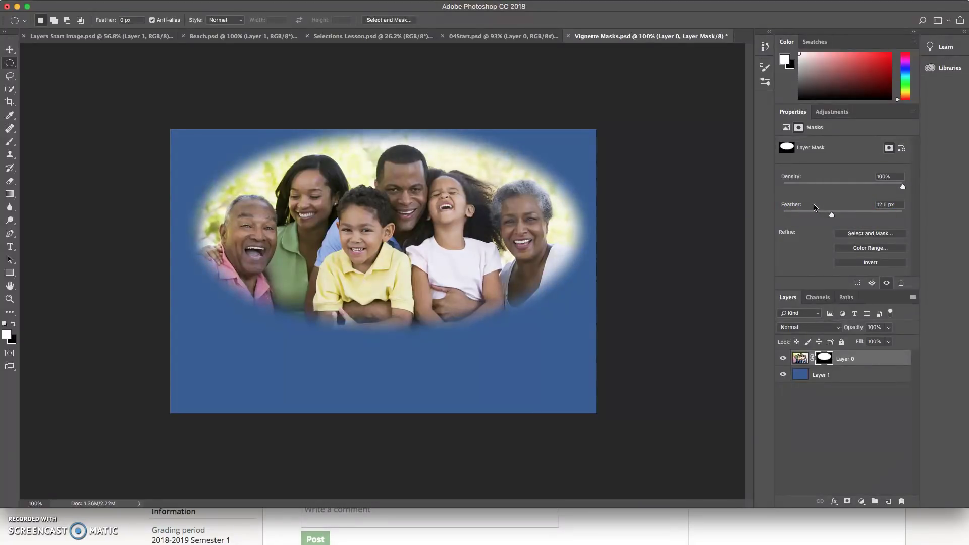
pyautogui.moveTo(867, 218); pyautogui.dragTo(817, 218)
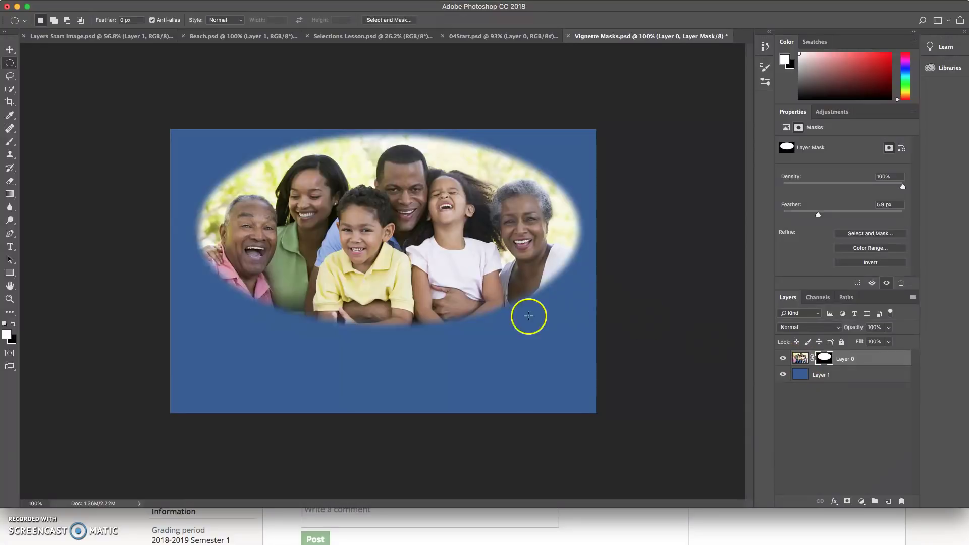
# Step: Delete the feathered oval mask from Layer 0 without applying it, restoring the full photo
pyautogui.click(783, 375)
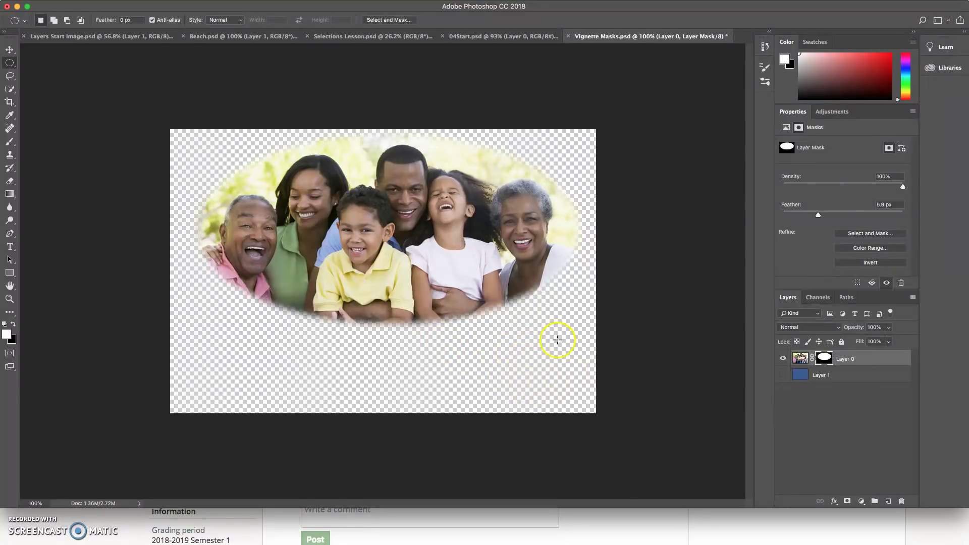
pyautogui.click(783, 375)
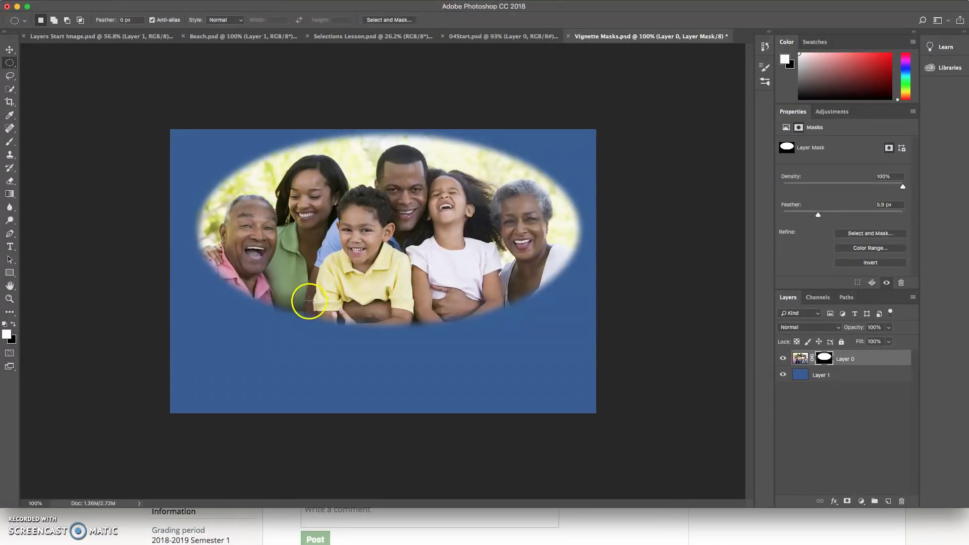
pyautogui.click(902, 502)
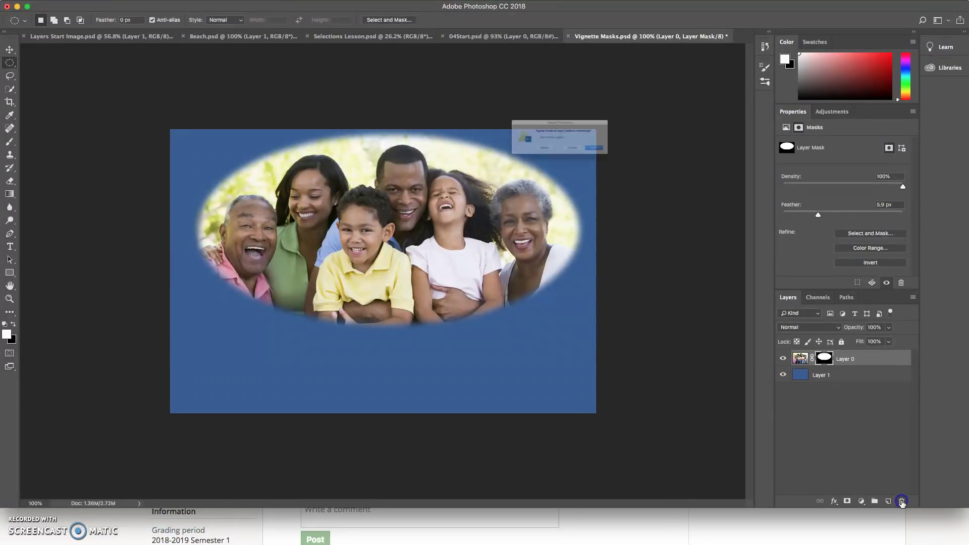
pyautogui.click(534, 162)
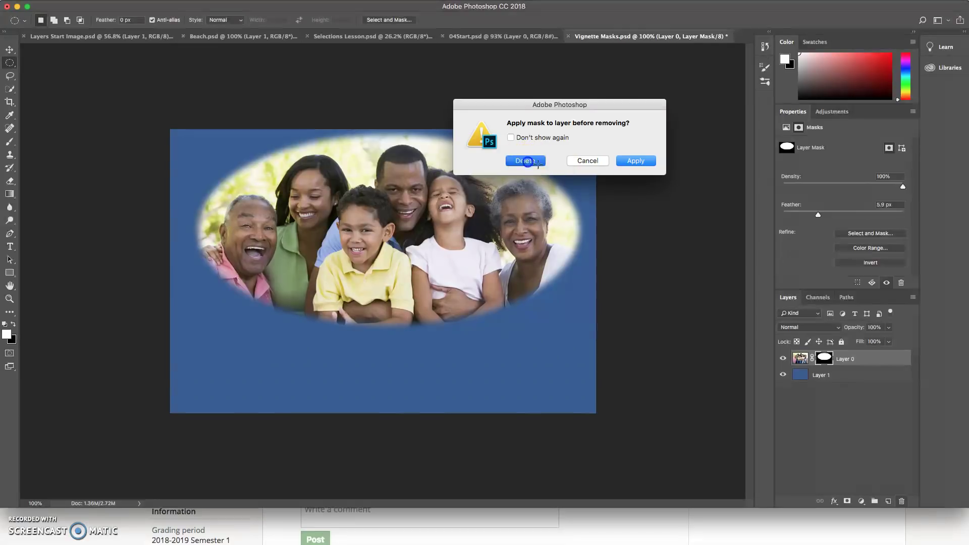
pyautogui.click(10, 89)
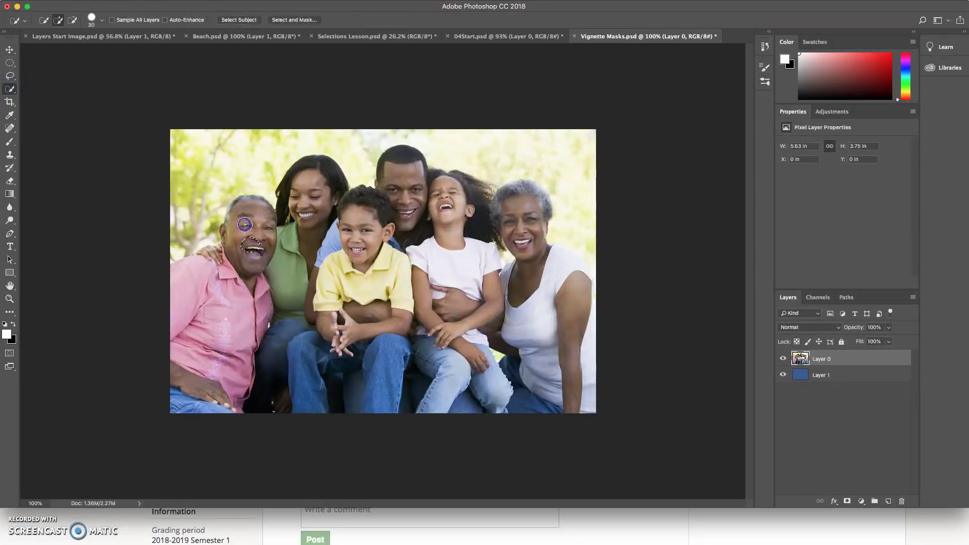
# Step: Mask Layer 0 to the older man's face and head, and hide the blue Layer 1
pyautogui.moveTo(245, 224)
pyautogui.mouseDown()
pyautogui.moveTo(266, 203)
pyautogui.moveTo(236, 211)
pyautogui.mouseUp()
pyautogui.click(849, 502)
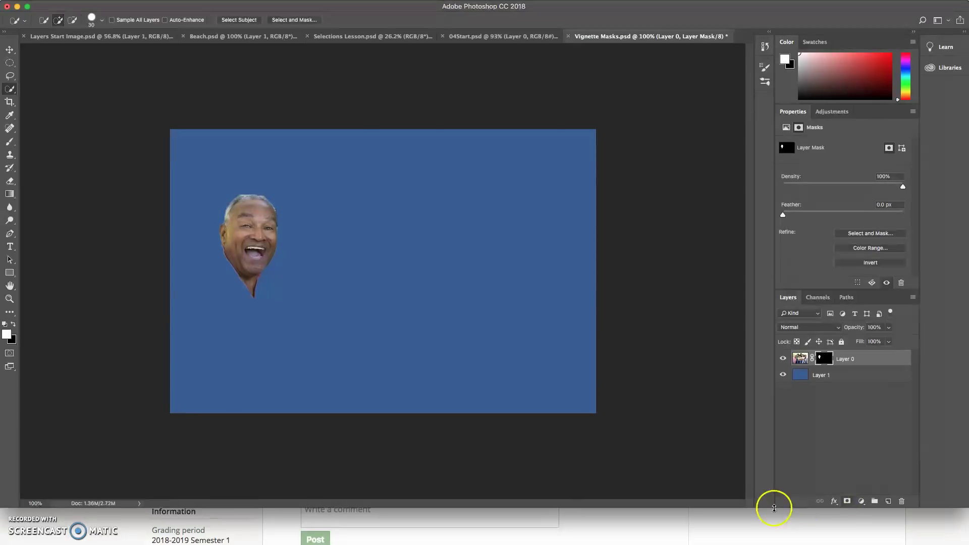
pyautogui.click(784, 376)
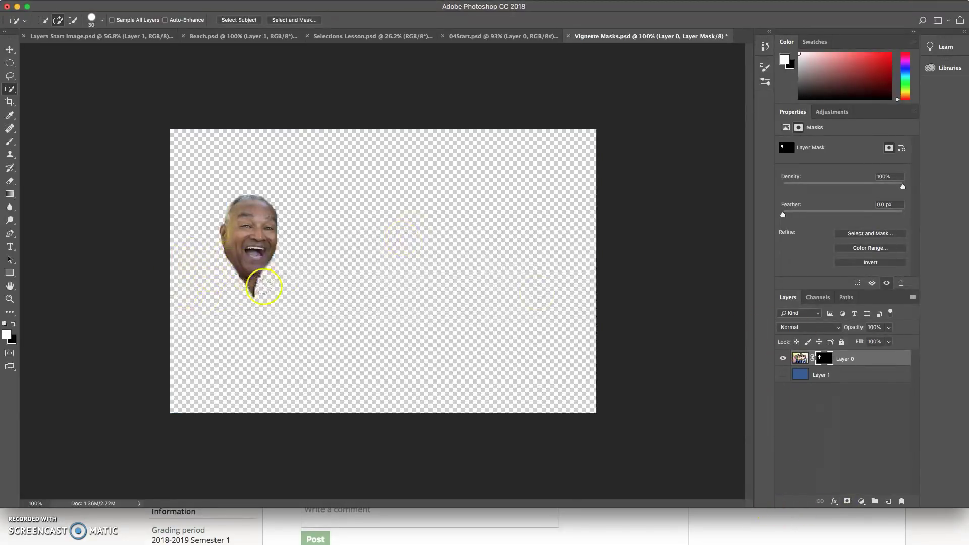
# Step: Move the masked face to the canvas centre and enlarge it about 117%
pyautogui.press('v')
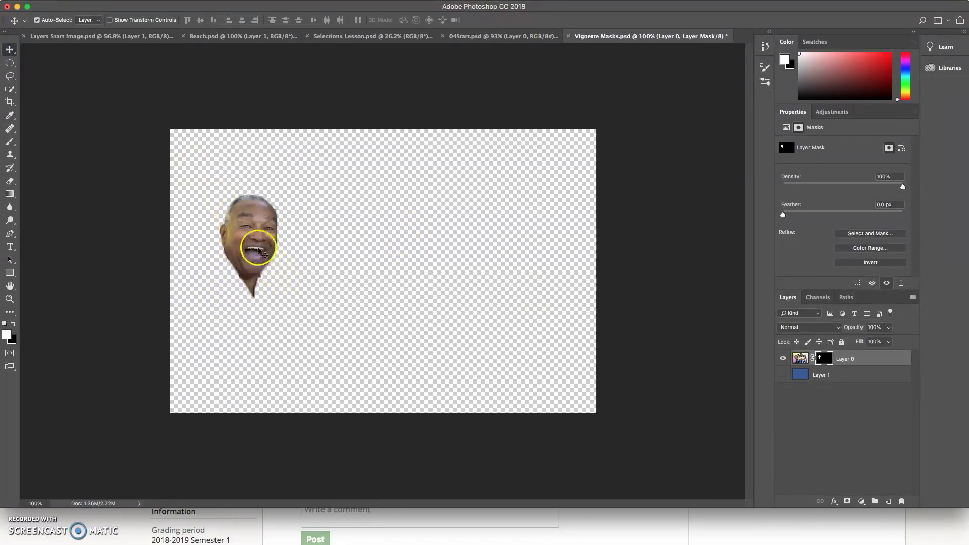
pyautogui.moveTo(253, 242)
pyautogui.mouseDown()
pyautogui.moveTo(355, 223)
pyautogui.moveTo(371, 241)
pyautogui.mouseUp()
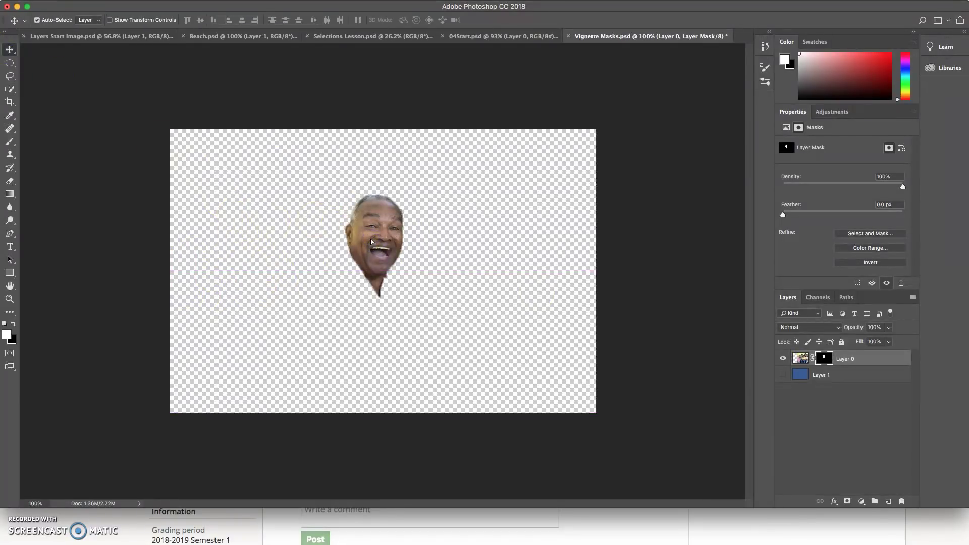
pyautogui.press('super+t')
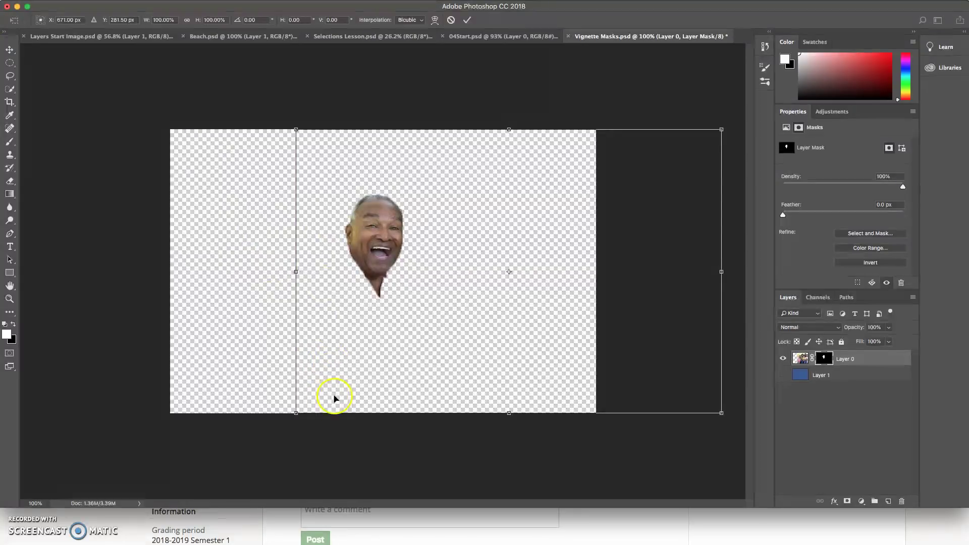
pyautogui.moveTo(253, 427); pyautogui.dragTo(217, 454)
pyautogui.moveTo(317, 254); pyautogui.dragTo(367, 222)
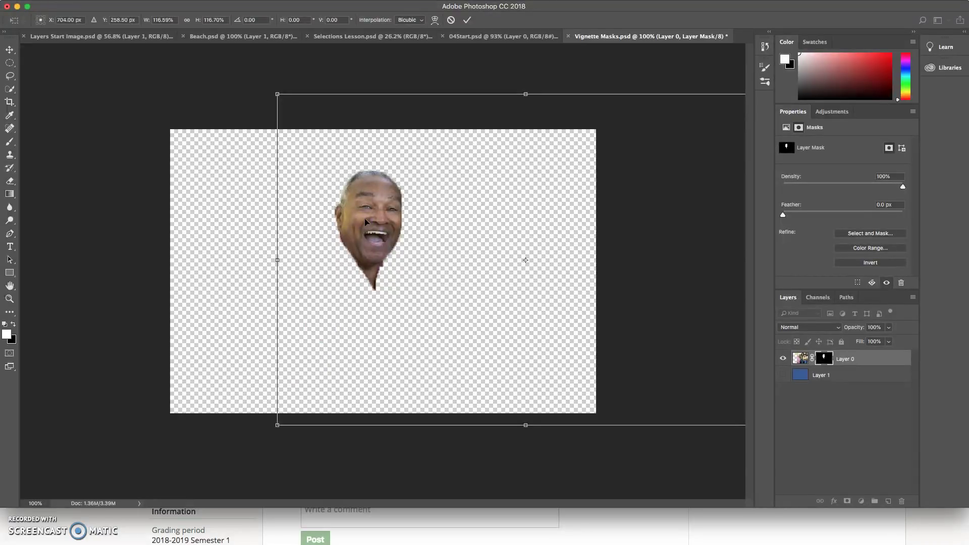
pyautogui.doubleClick(367, 222)
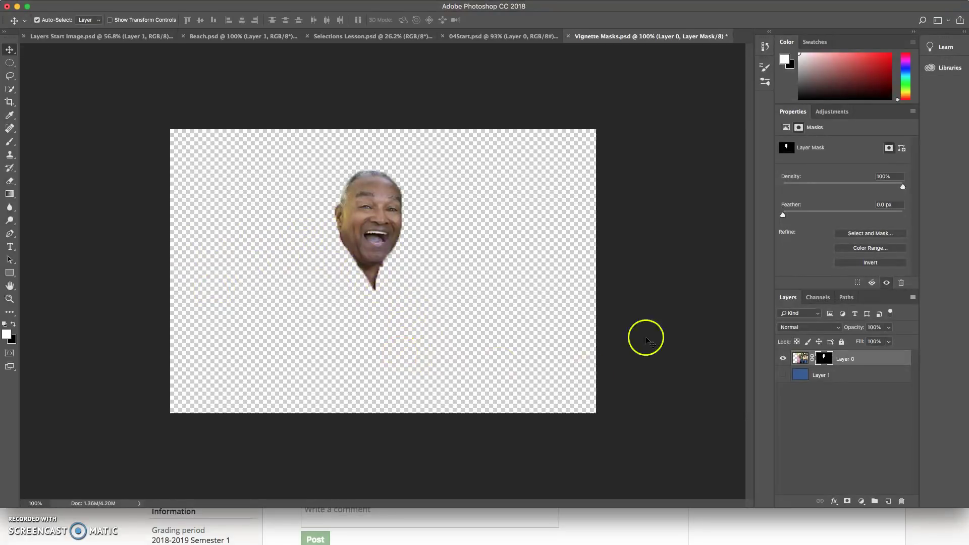
# Step: Delete the head mask without applying it, show Layer 1, and shift the photo left
pyautogui.click(903, 501)
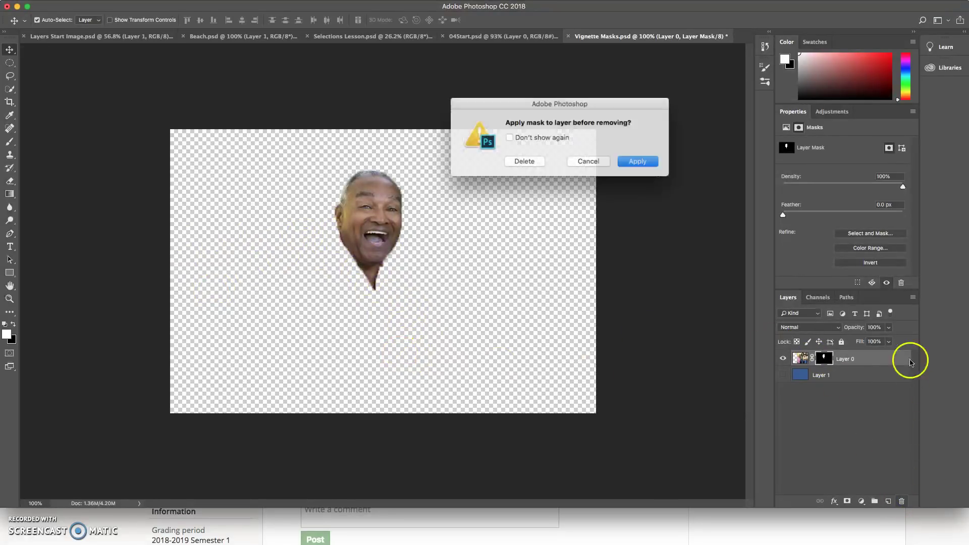
pyautogui.click(520, 161)
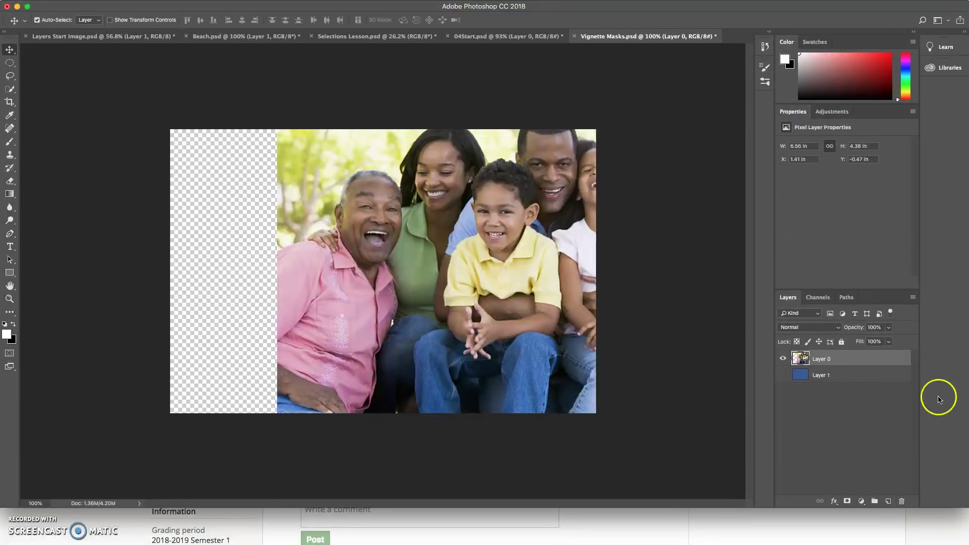
pyautogui.click(783, 374)
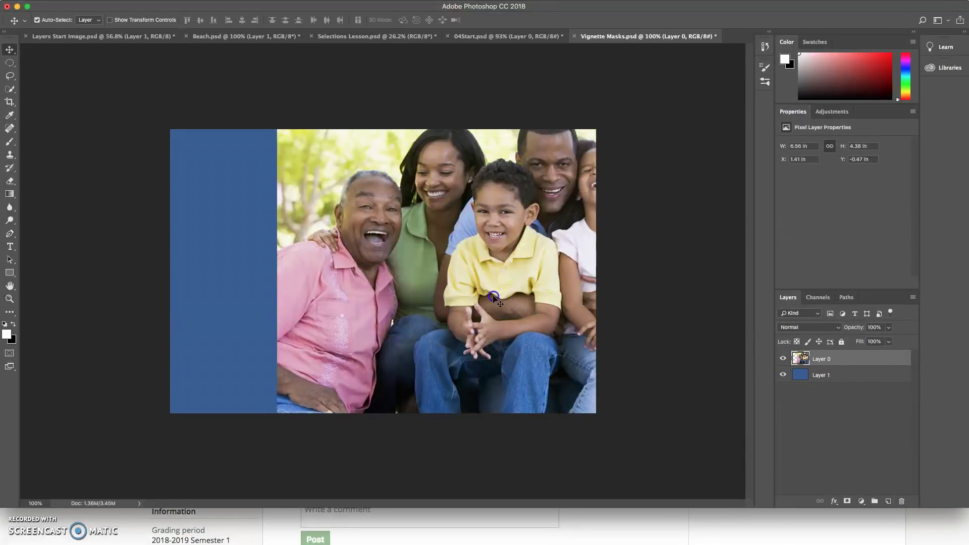
pyautogui.moveTo(494, 298); pyautogui.dragTo(377, 298)
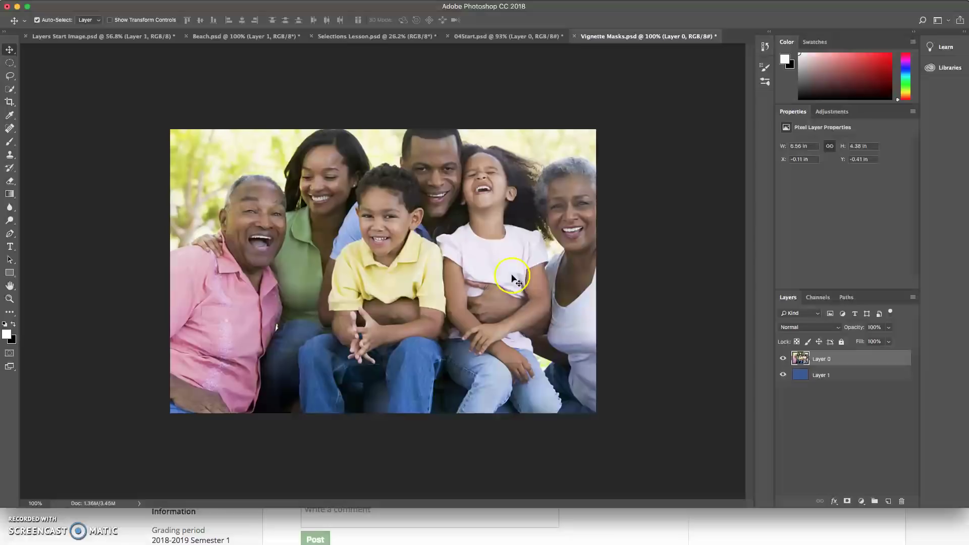
# Step: Revert in History to the Delete Layer Mask state, restoring the photo's original position
pyautogui.click(765, 46)
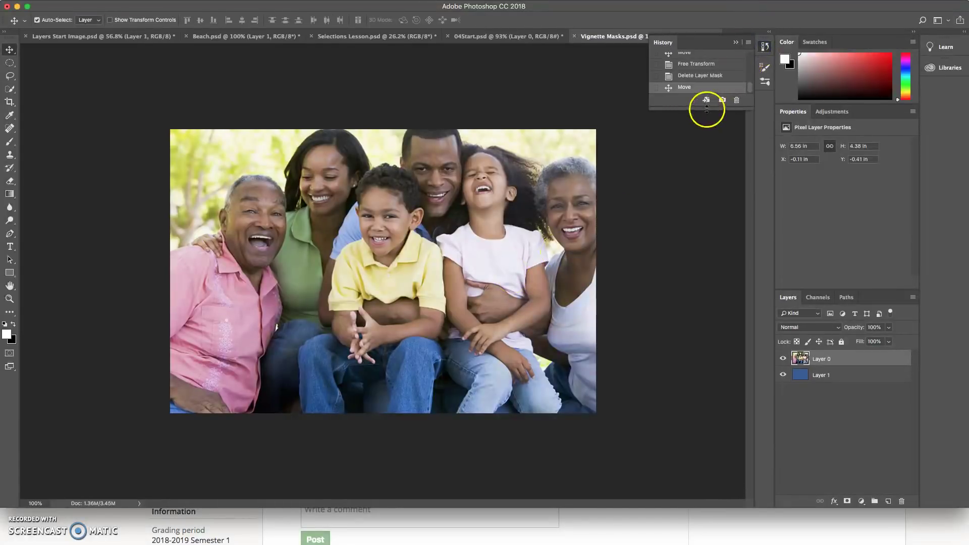
pyautogui.moveTo(707, 106); pyautogui.dragTo(707, 250)
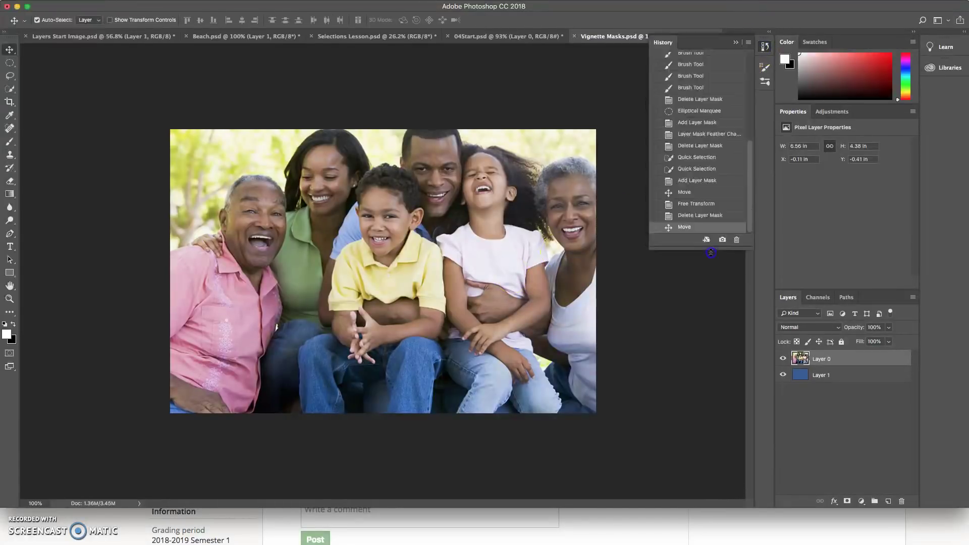
pyautogui.click(696, 185)
pyautogui.click(706, 173)
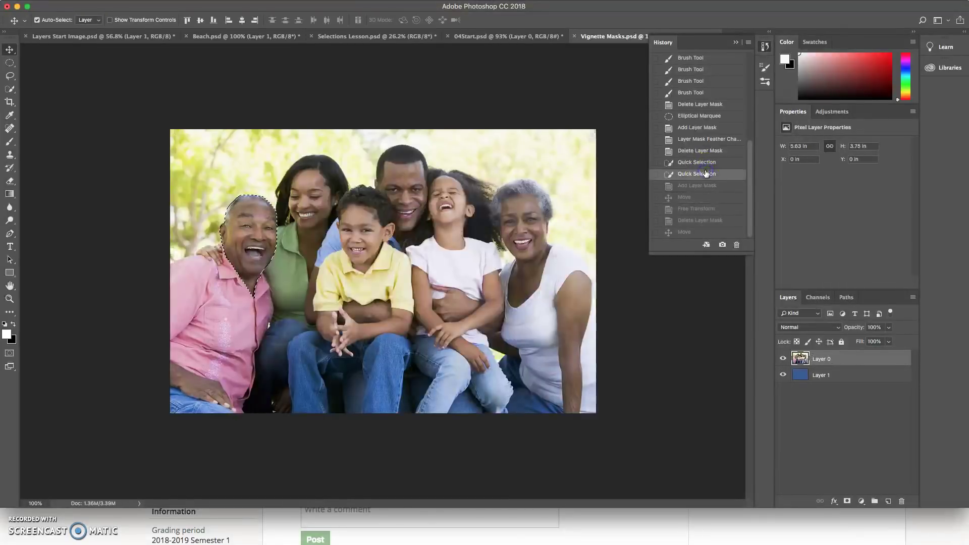
pyautogui.click(705, 151)
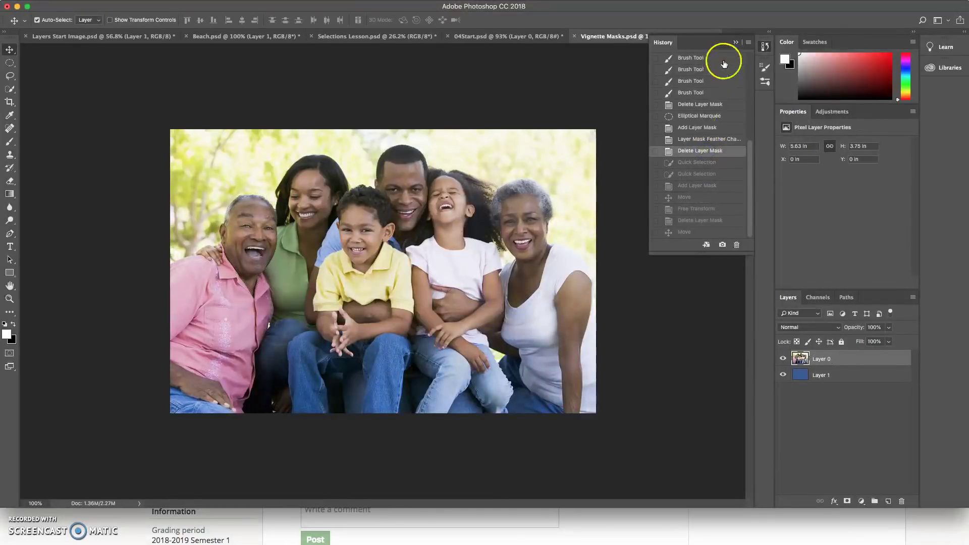
pyautogui.click(736, 42)
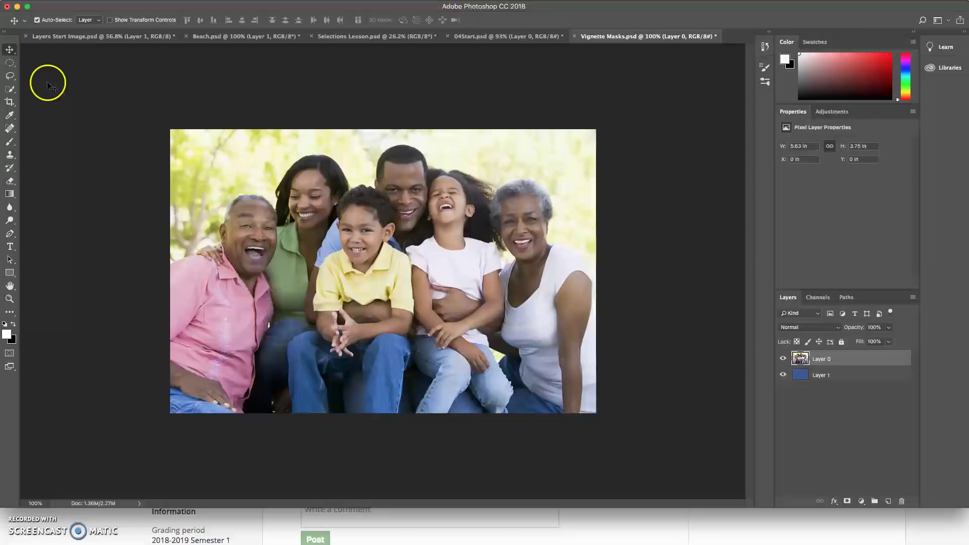
# Step: Draw a freehand lasso loop around the family
pyautogui.click(9, 76)
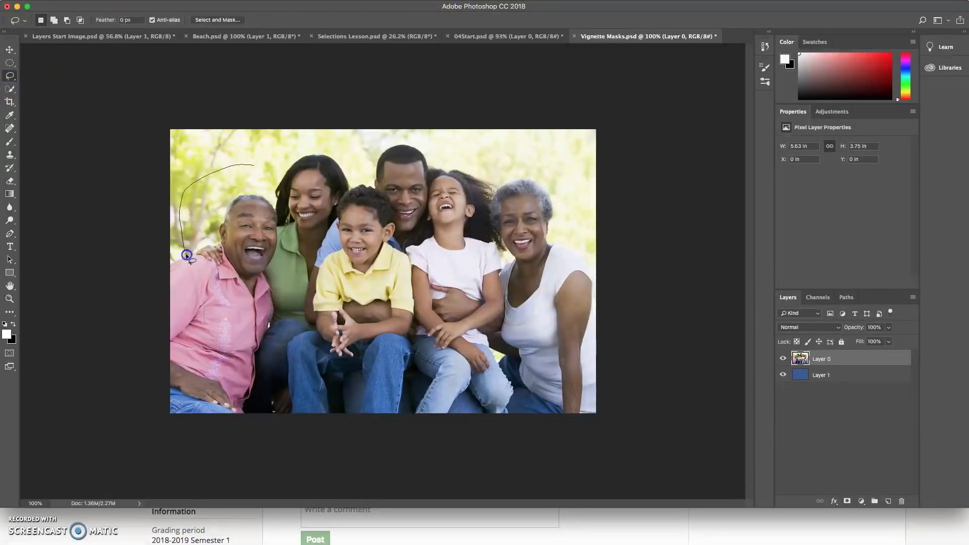
pyautogui.moveTo(221, 285); pyautogui.dragTo(289, 292)
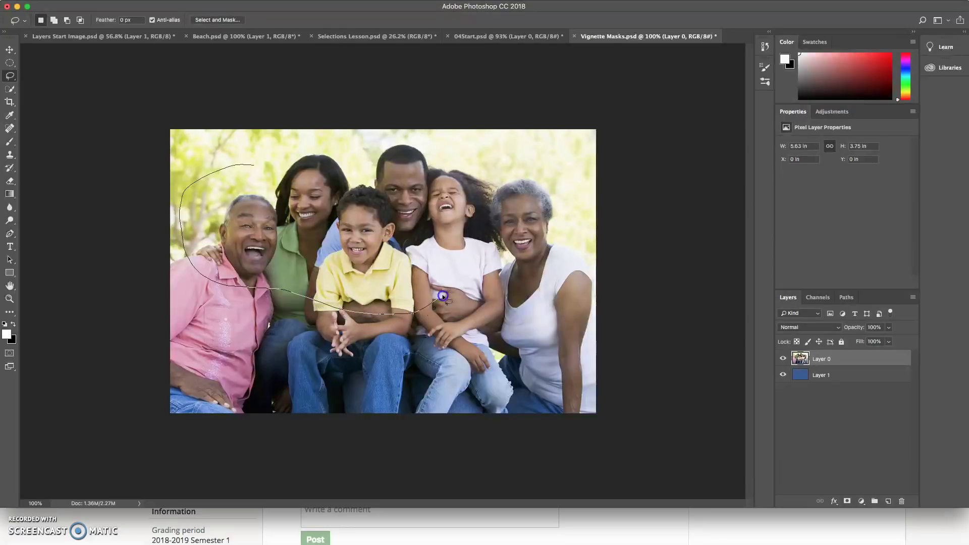
pyautogui.moveTo(516, 285)
pyautogui.mouseDown()
pyautogui.moveTo(550, 273)
pyautogui.moveTo(384, 192)
pyautogui.moveTo(364, 200)
pyautogui.mouseUp()
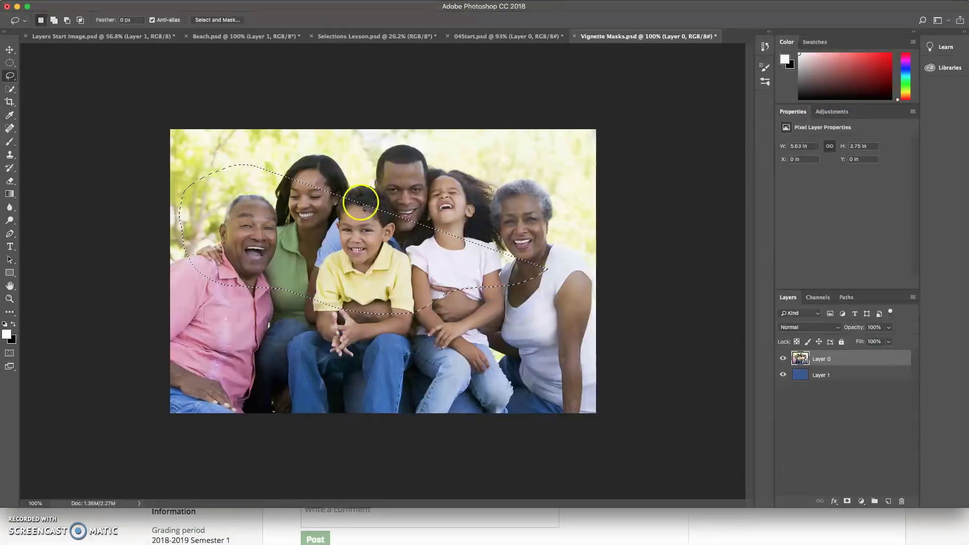
# Step: Add a second lasso loop over the family's heads and the trees to the selection
pyautogui.press('shift')
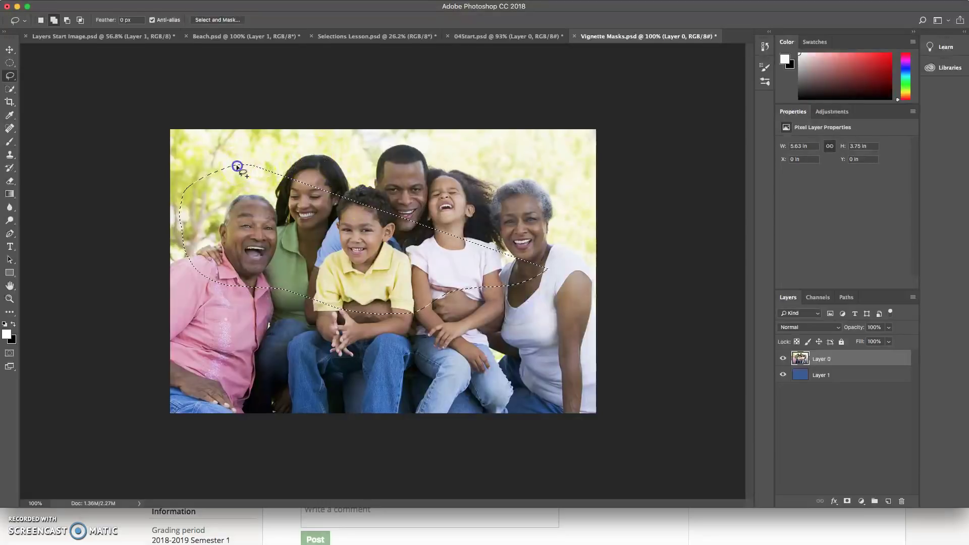
pyautogui.moveTo(244, 166); pyautogui.dragTo(293, 149)
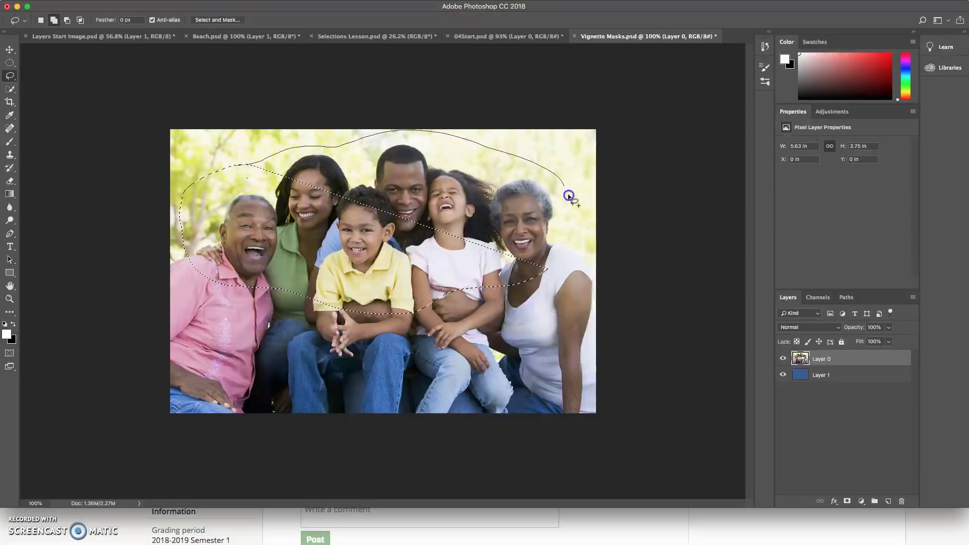
pyautogui.moveTo(560, 264)
pyautogui.mouseDown()
pyautogui.moveTo(411, 259)
pyautogui.moveTo(329, 234)
pyautogui.mouseUp()
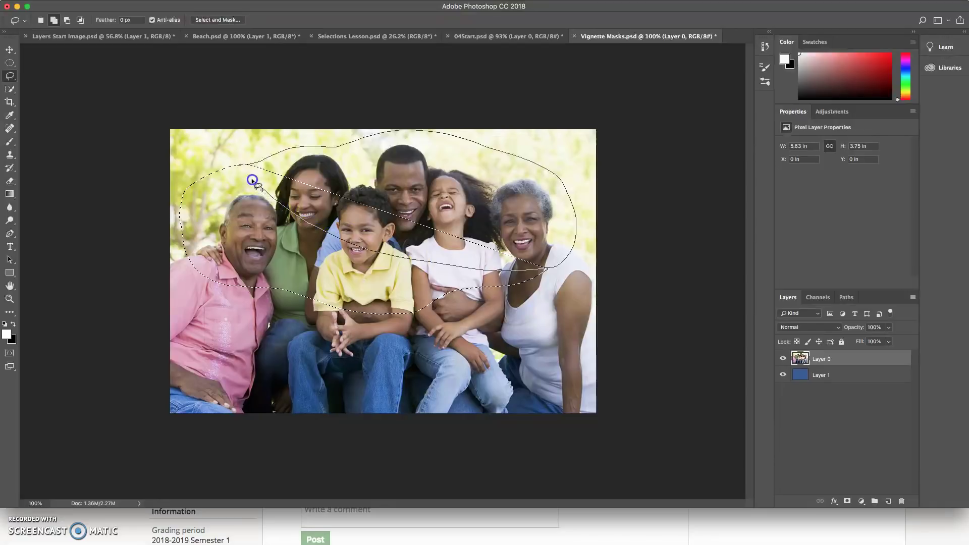
pyautogui.moveTo(247, 166); pyautogui.dragTo(247, 165)
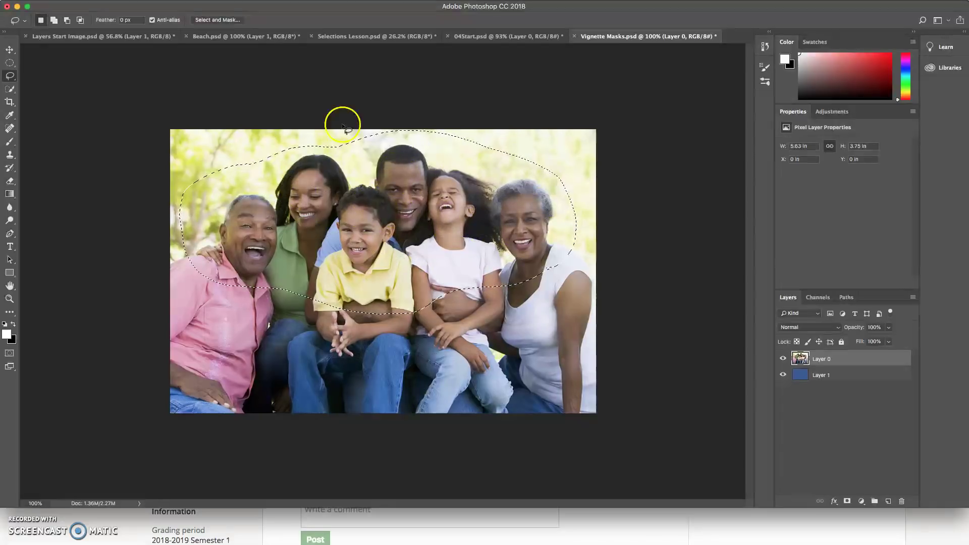
# Step: Mask Layer 0 to the lasso selection and feather the mask by 5 px
pyautogui.click(848, 501)
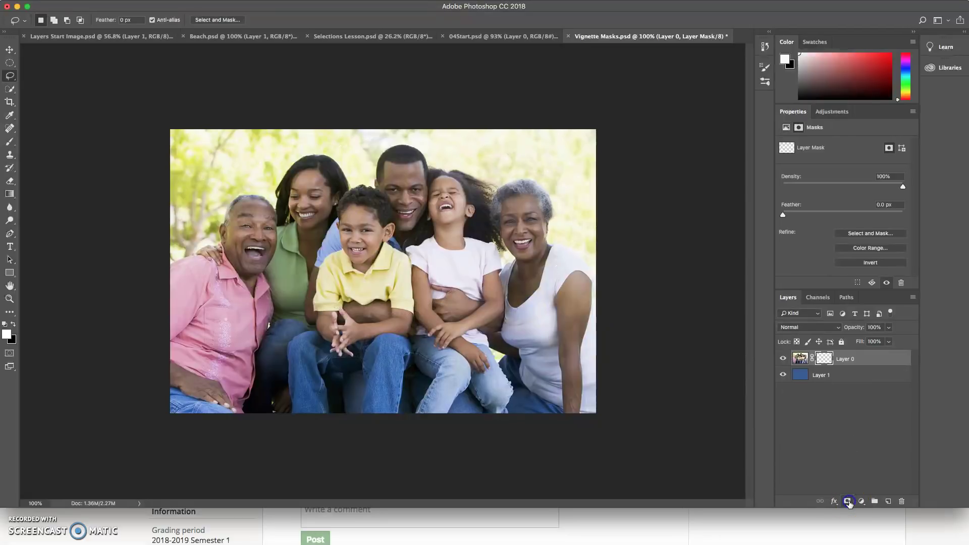
pyautogui.moveTo(784, 215); pyautogui.dragTo(801, 215)
pyautogui.click(899, 204)
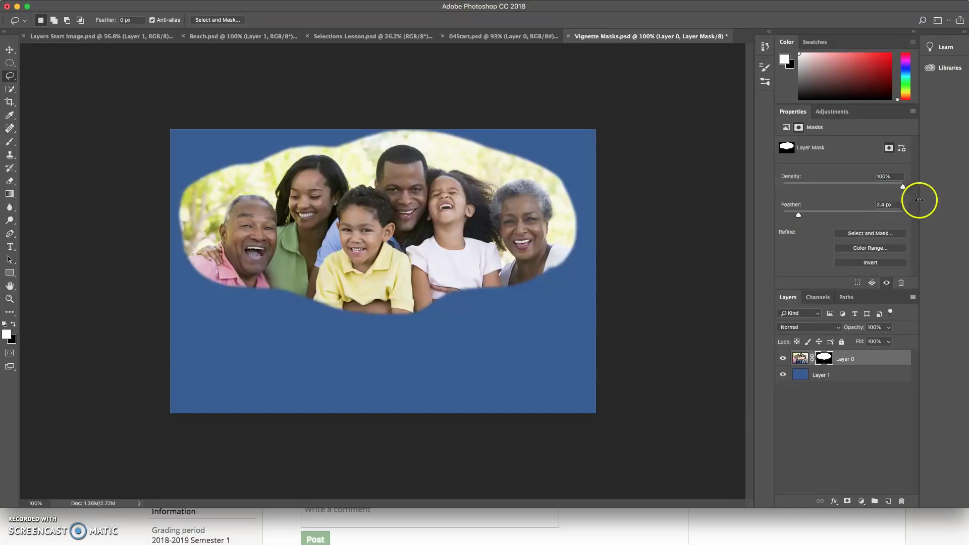
pyautogui.write('5')
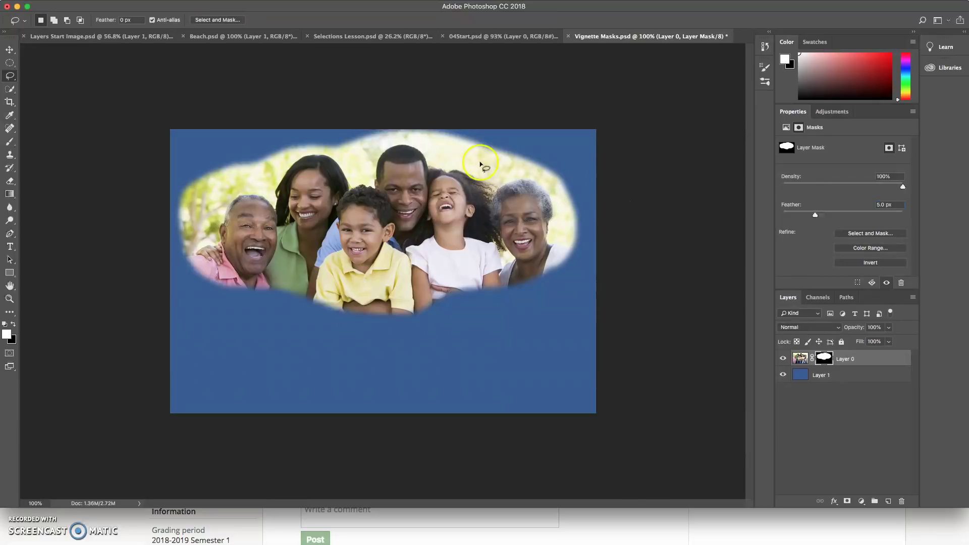
# Step: Reposition the masked photo slightly lower on the blue canvas
pyautogui.click(9, 50)
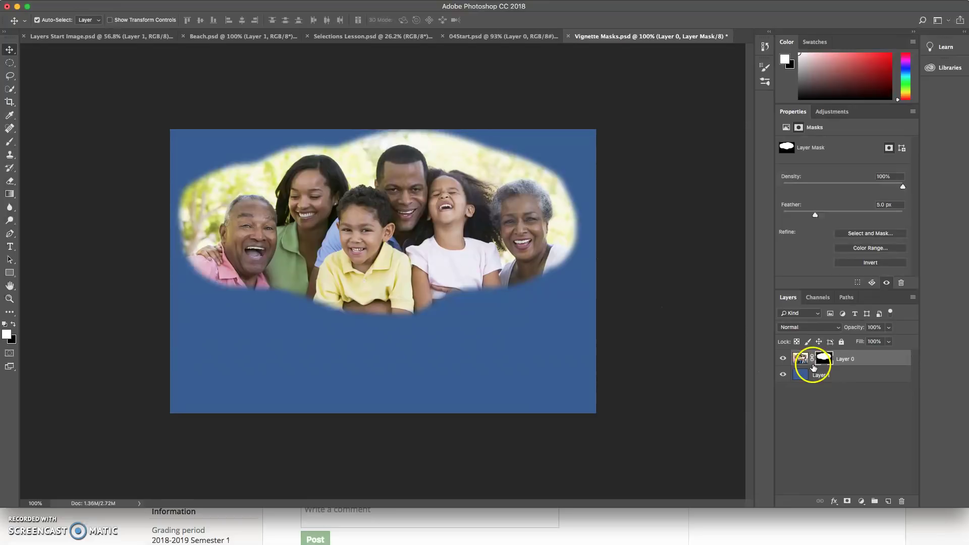
pyautogui.moveTo(315, 204); pyautogui.dragTo(321, 228)
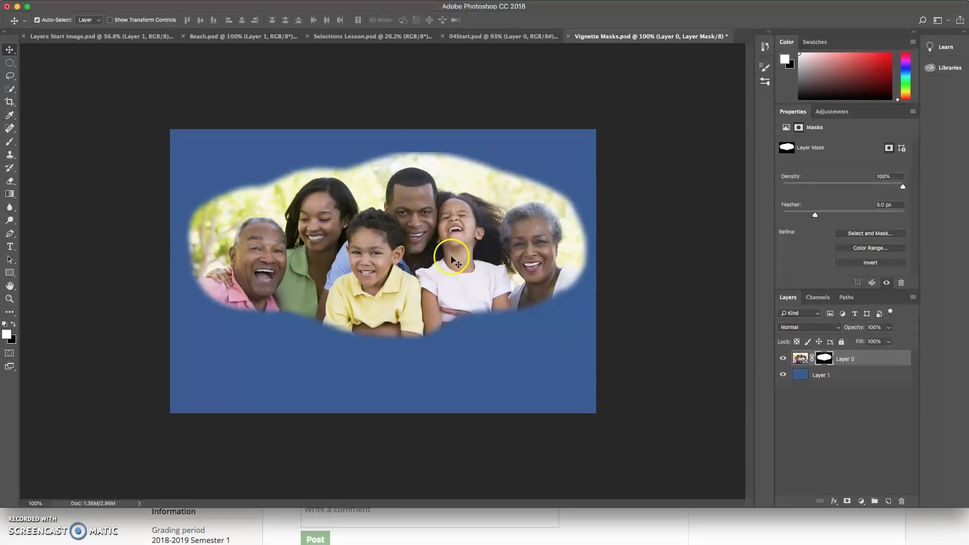
pyautogui.moveTo(453, 255); pyautogui.dragTo(445, 258)
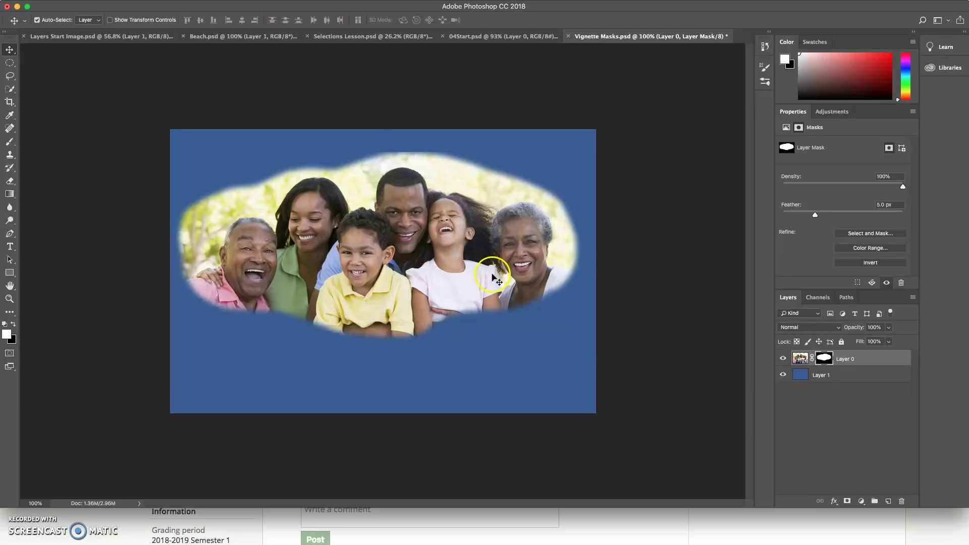